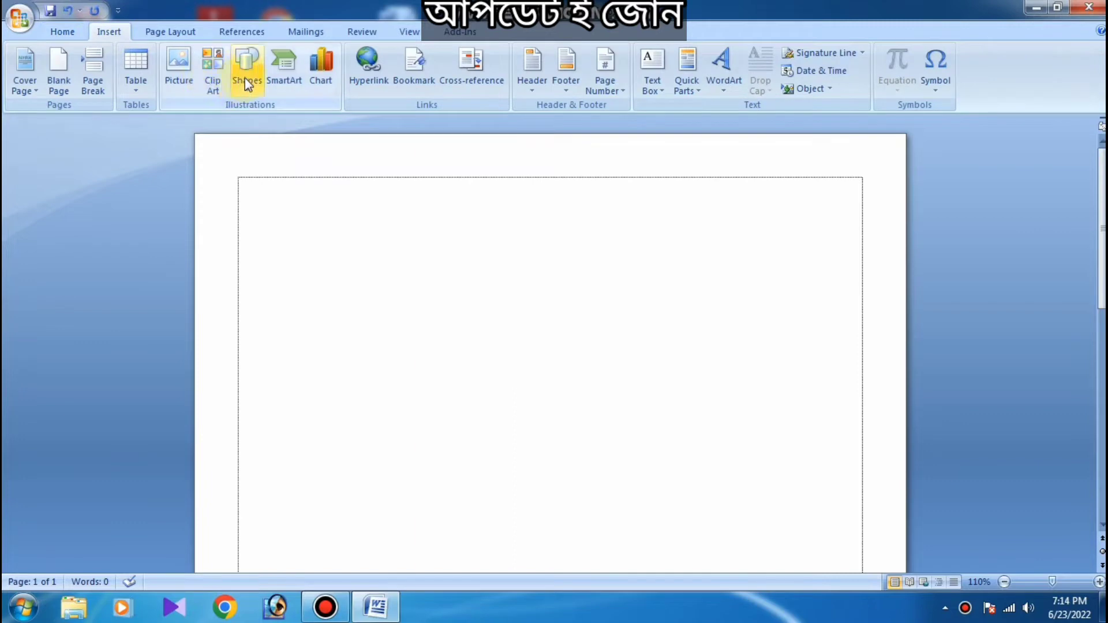
Draw a donut shape about 2.64" by 2.64" mid-page and enlarge its inner circle to leave a thin ring.
click(247, 82)
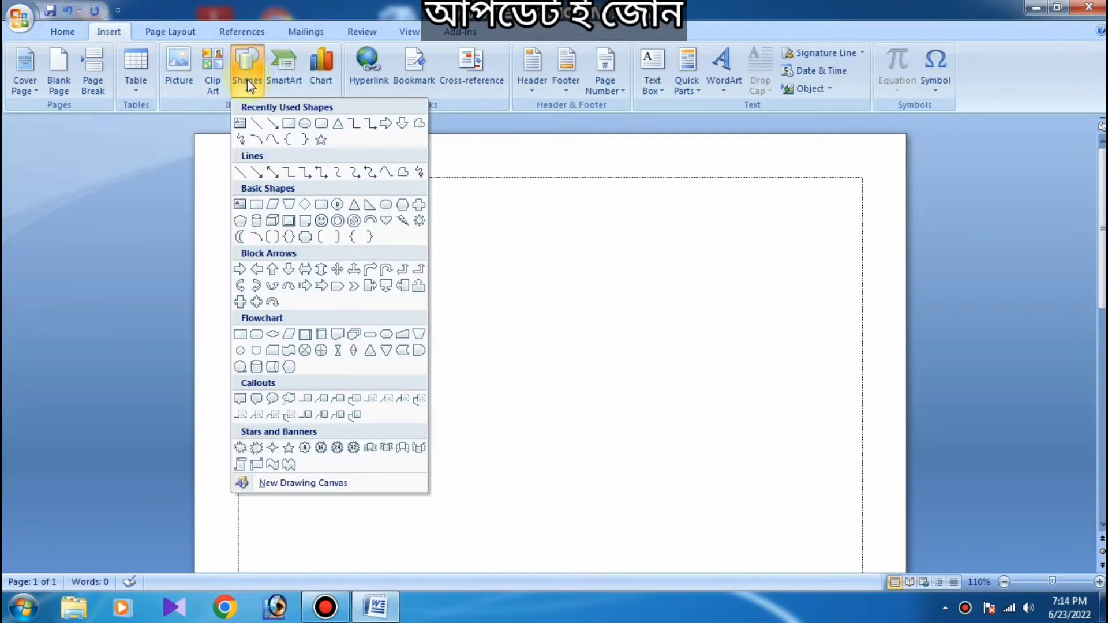
click(340, 224)
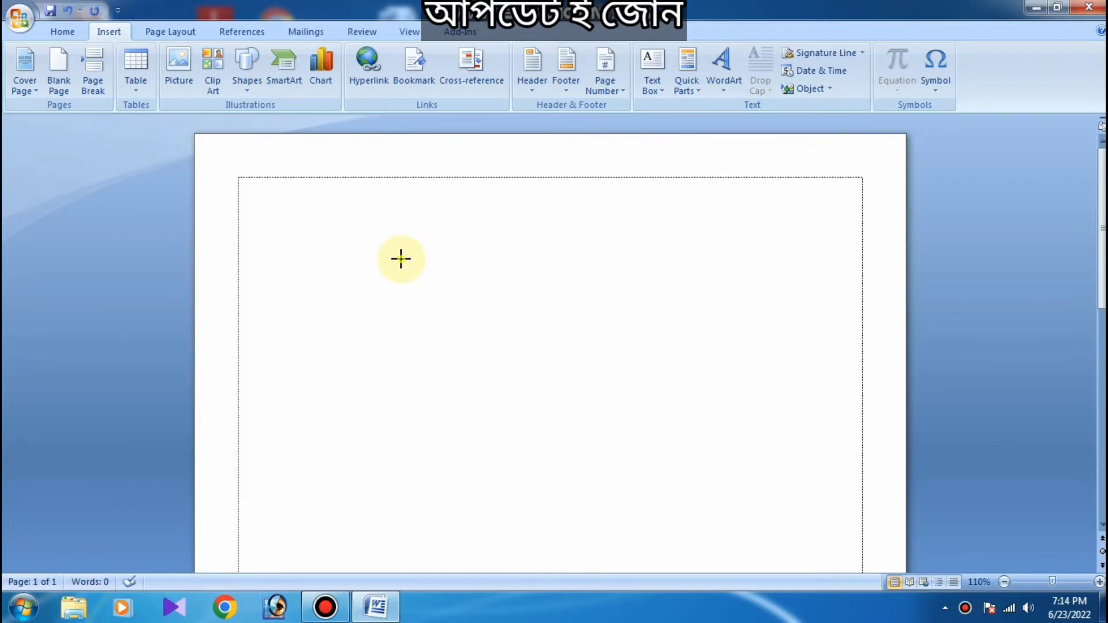
drag(547, 412, 609, 478)
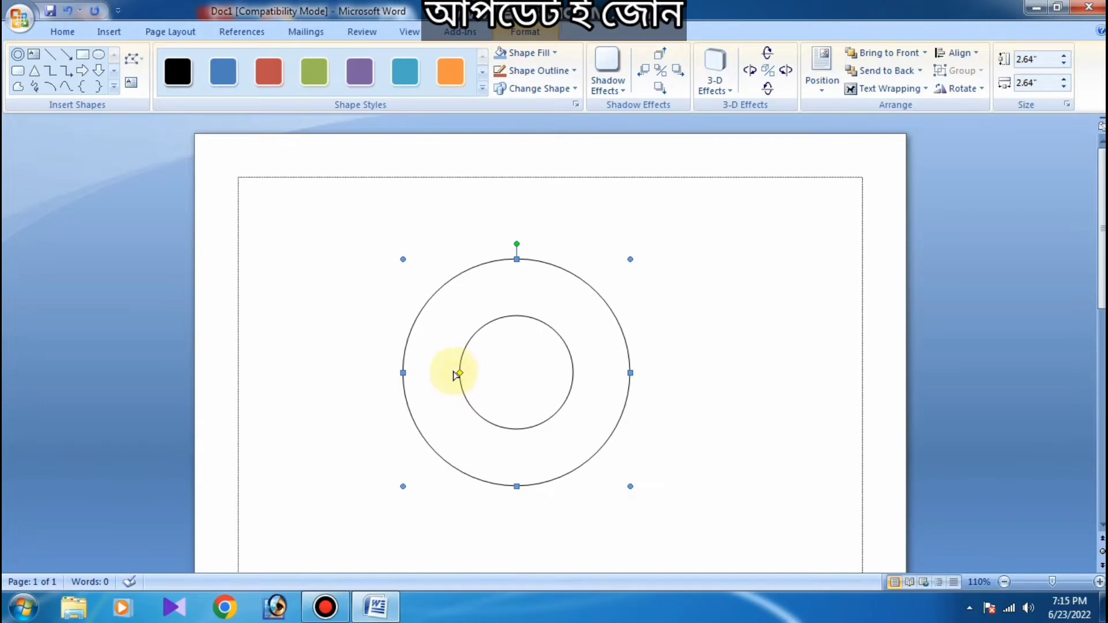
drag(456, 374, 431, 371)
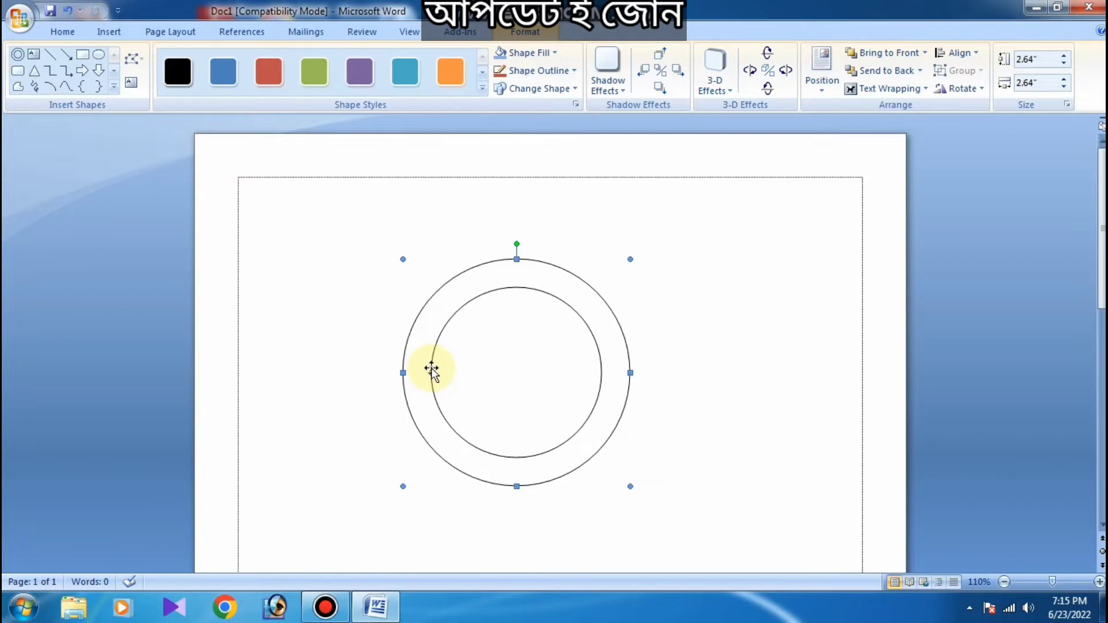
Insert a new WordArt using the arched black style from the first row of the gallery.
click(106, 33)
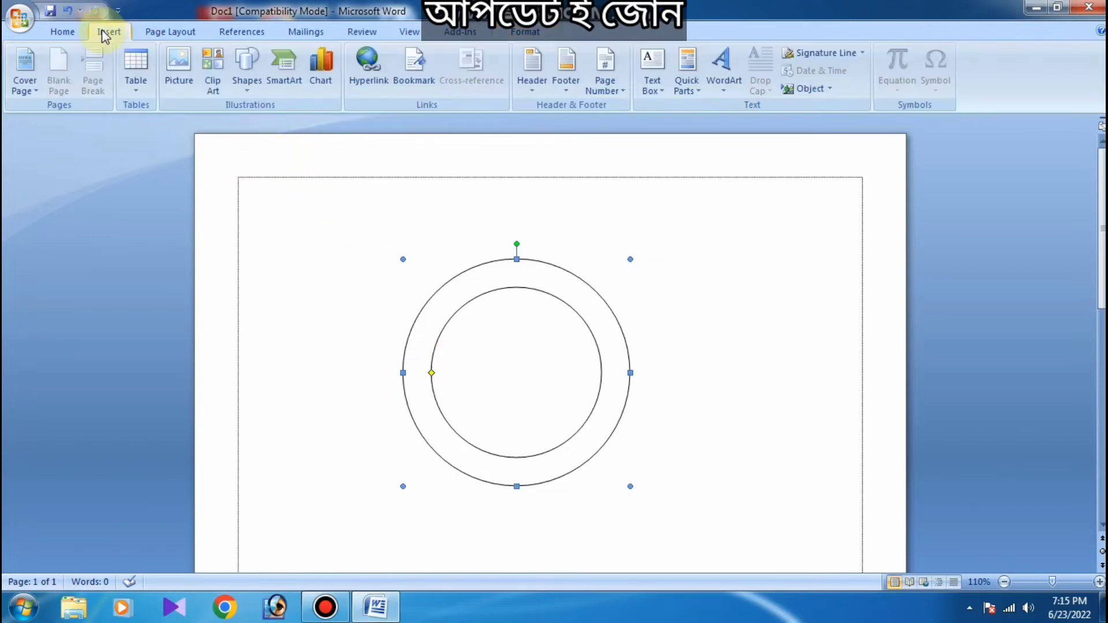
click(725, 68)
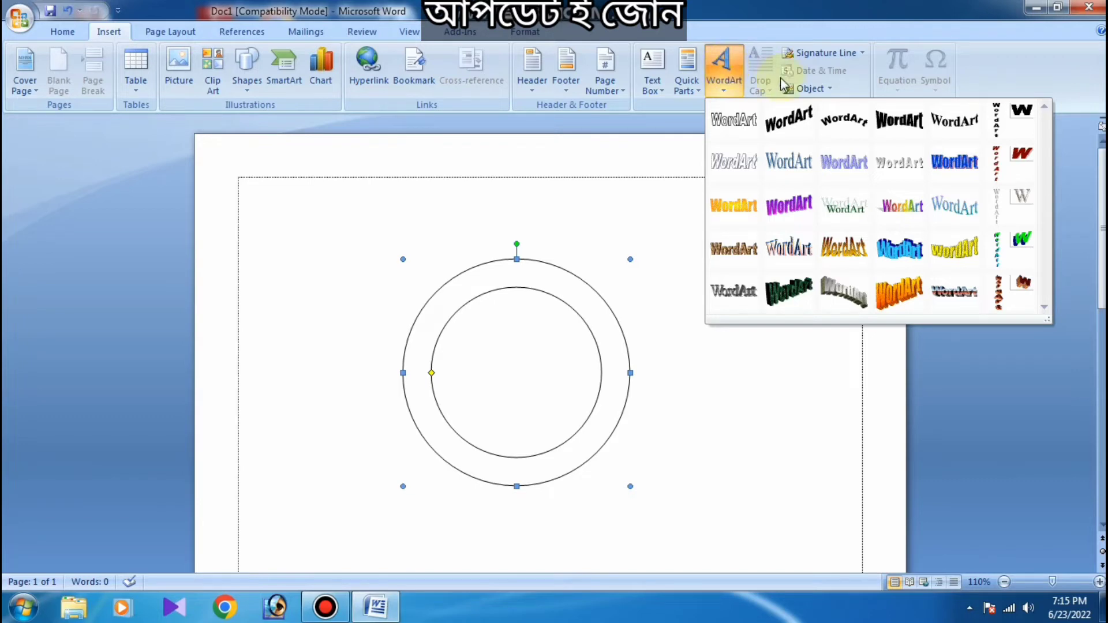
click(850, 130)
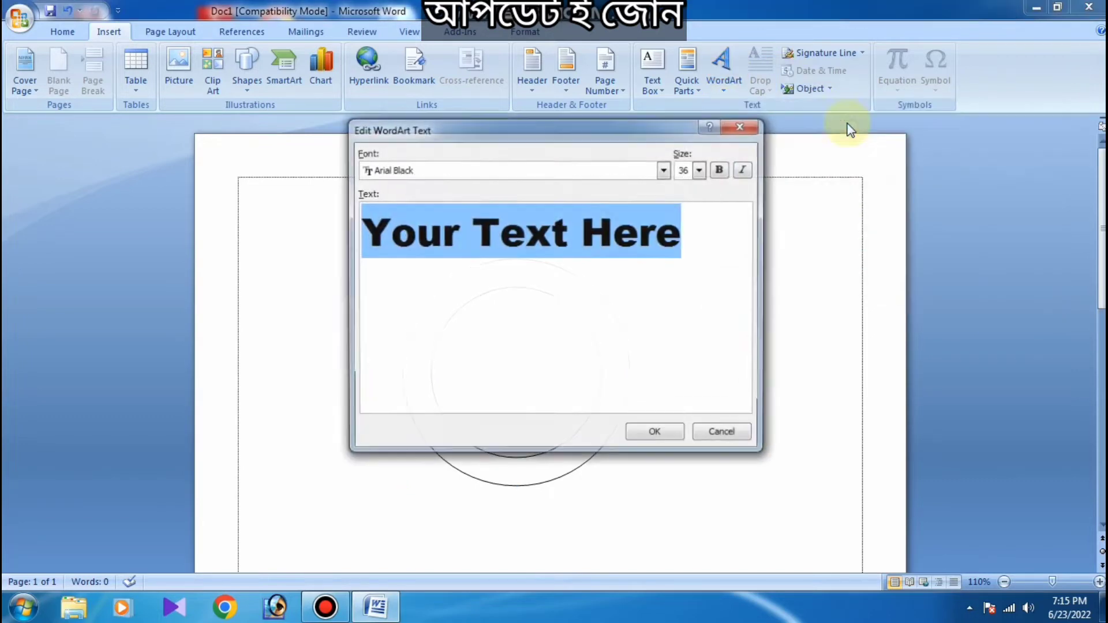
text(U)
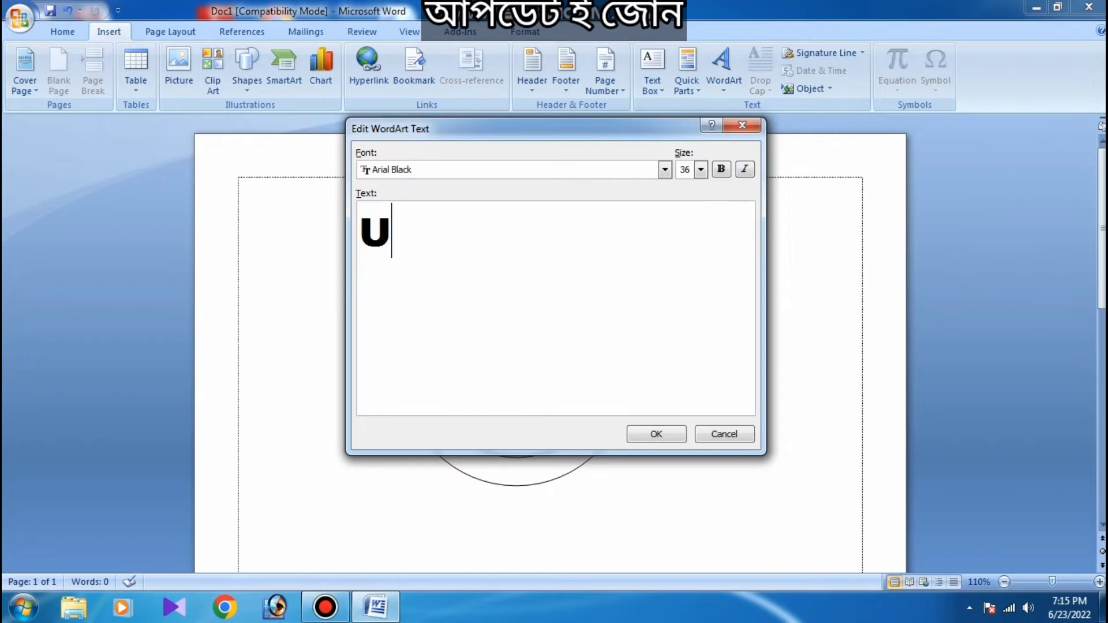
text(pdate)
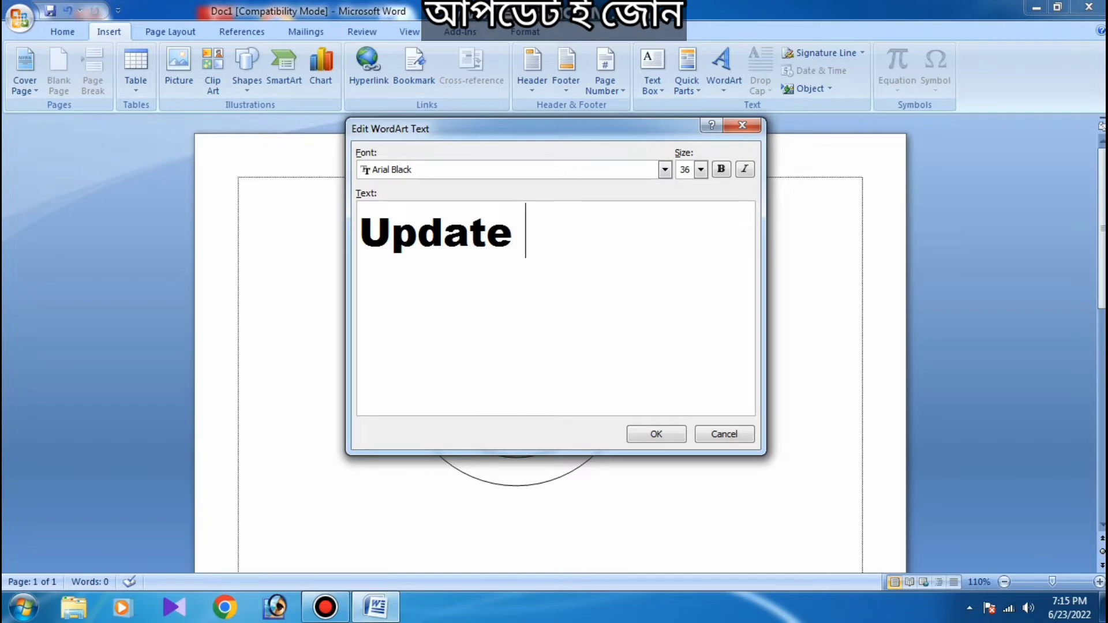
text( Compu)
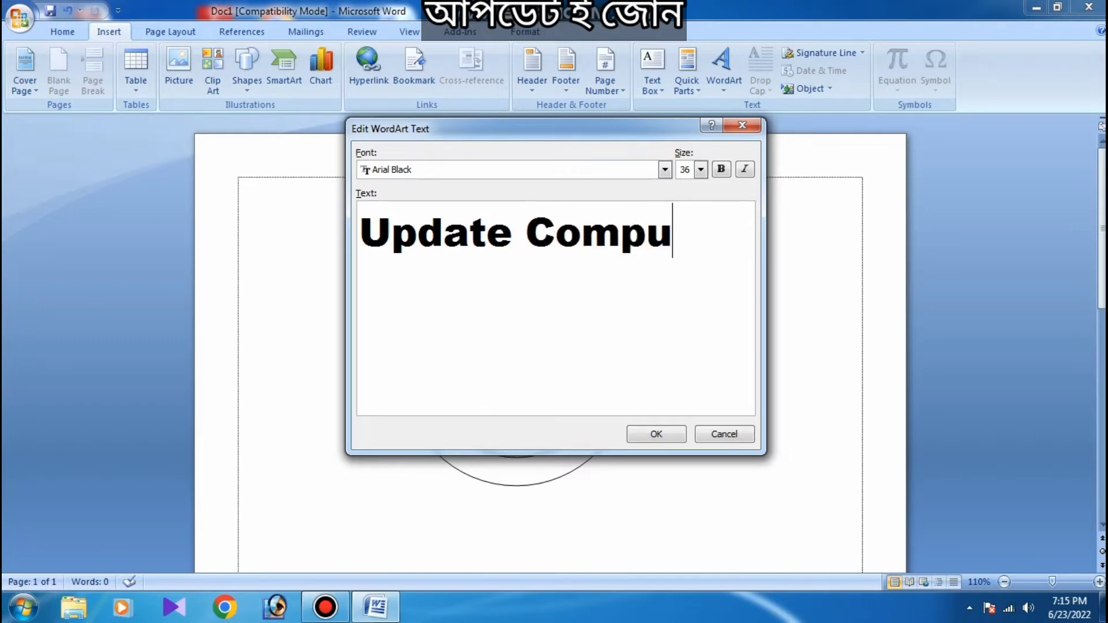
text(te)
key(BackSpace)
key(BackSpace)
key(BackSpace)
key(BackSpace)
key(BackSpace)
key(BackSpace)
key(BackSpace)
key(BackSpace)
key(BackSpace)
key(BackSpace)
key(BackSpace)
key(BackSpace)
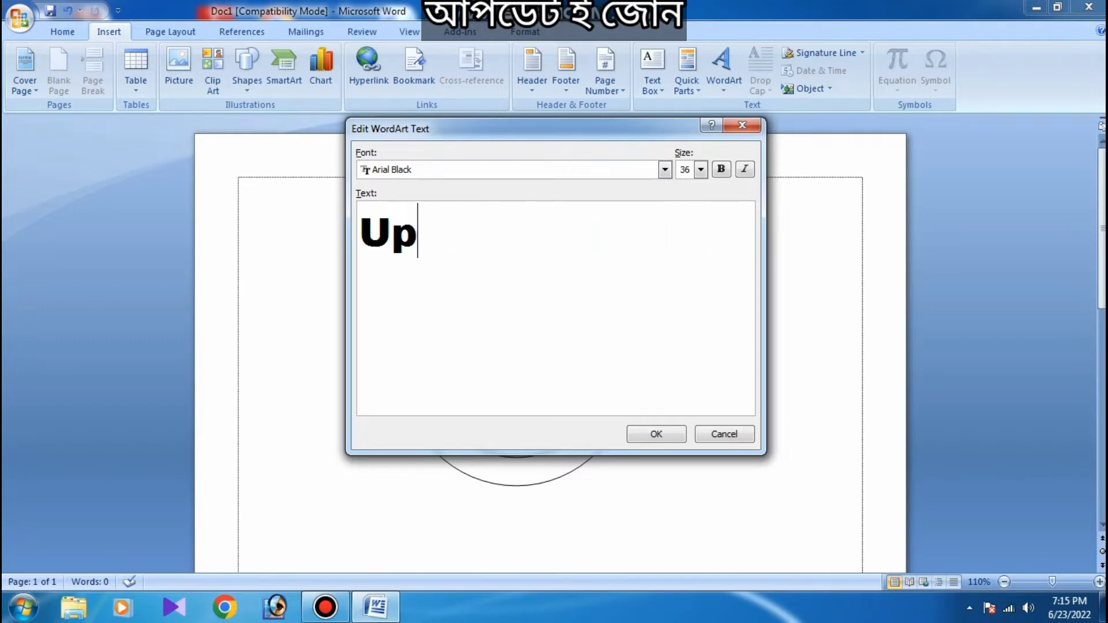
key(BackSpace)
key(BackSpace)
Enter UPDATE COMPUTER as the WordArt text, set its font size to 20 and insert it.
text(UP)
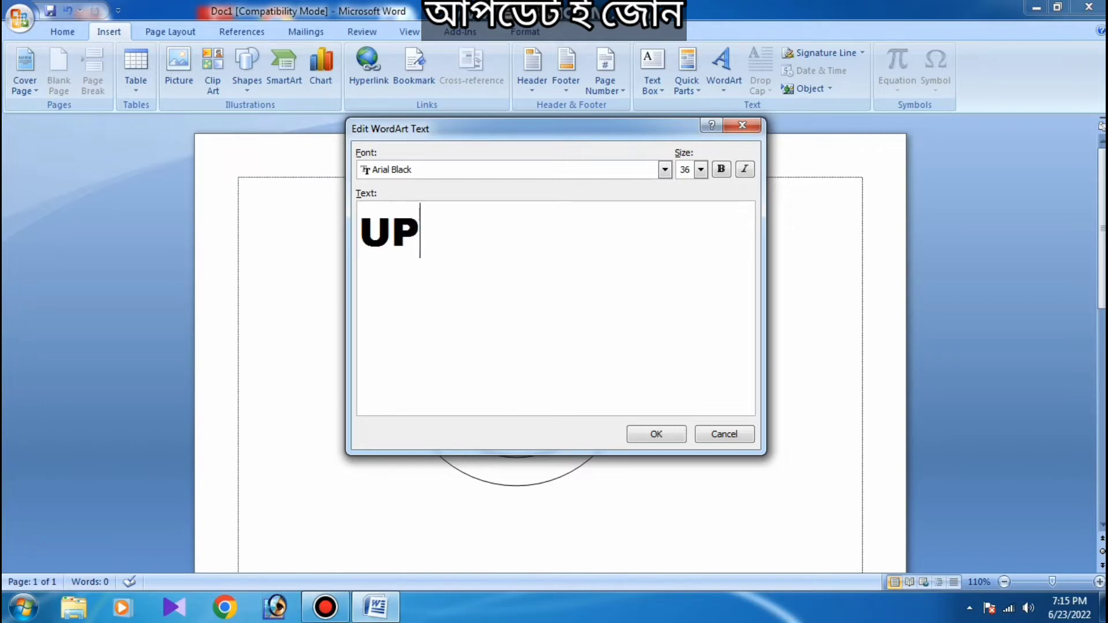
text(DATE )
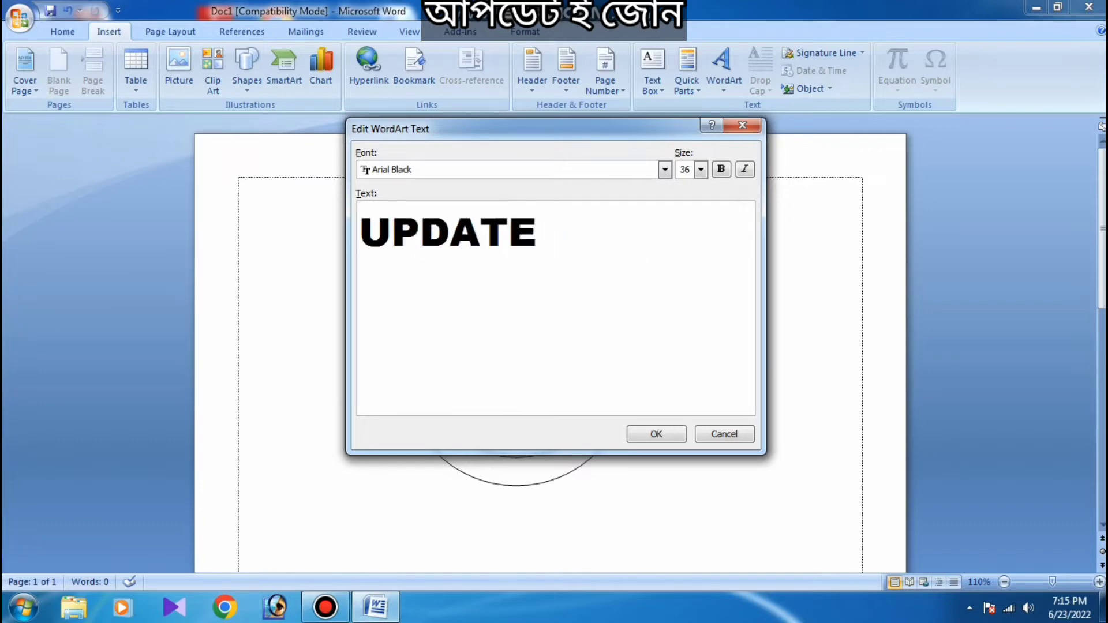
text(COMP)
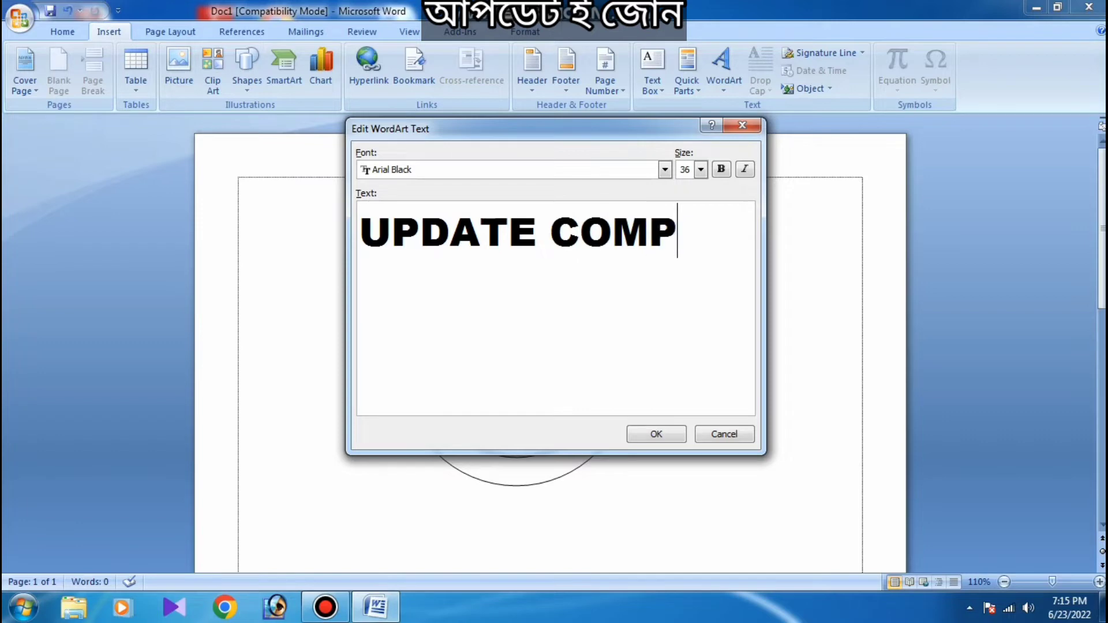
text(UTER)
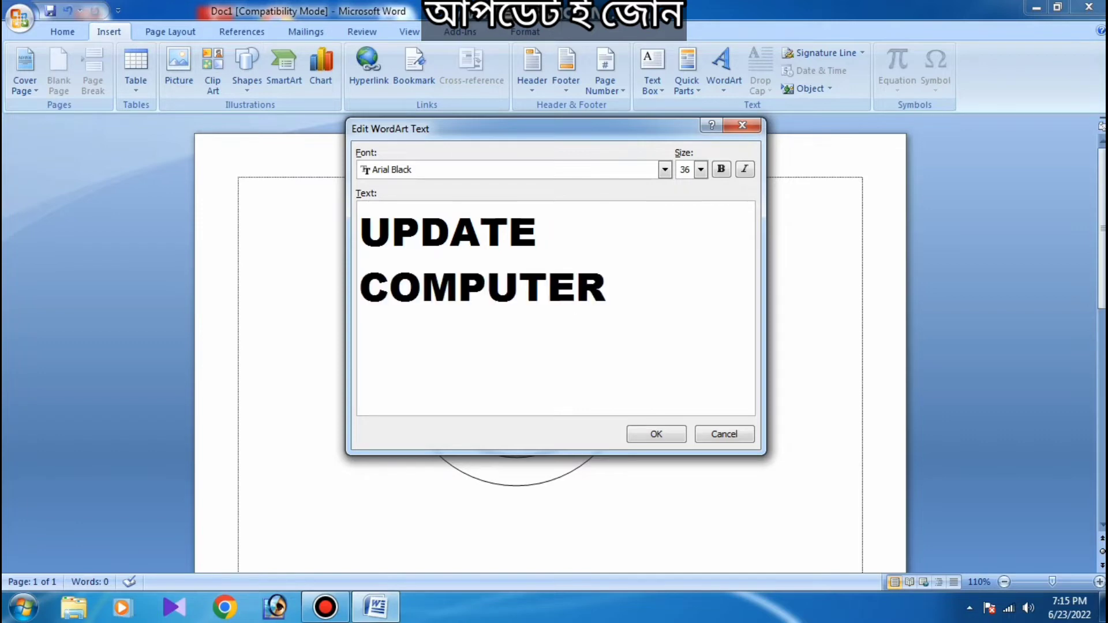
click(701, 172)
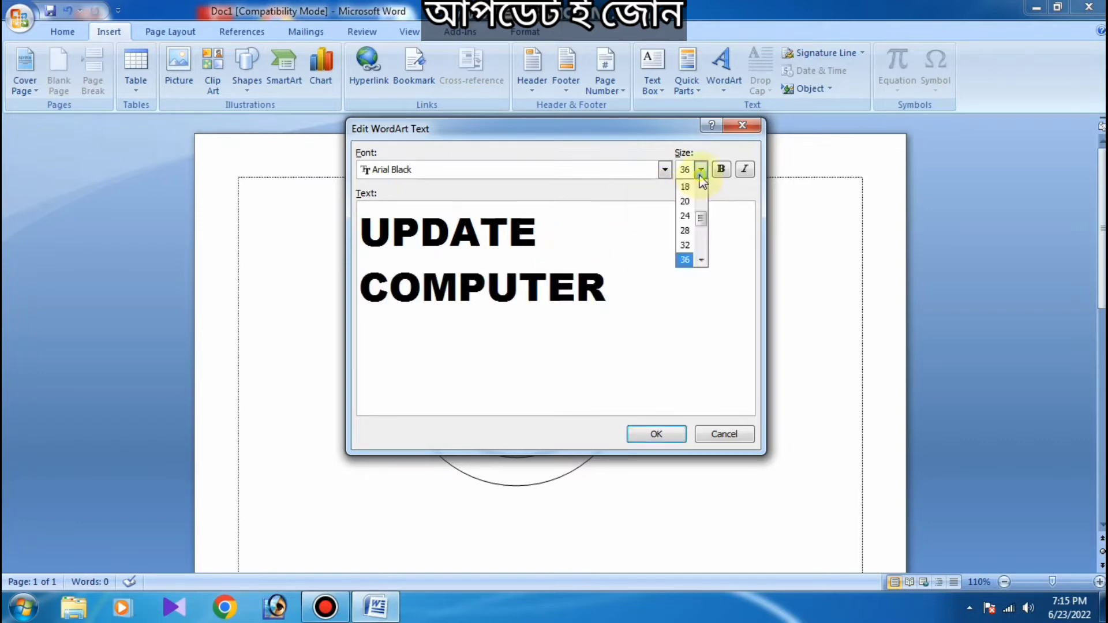
click(685, 200)
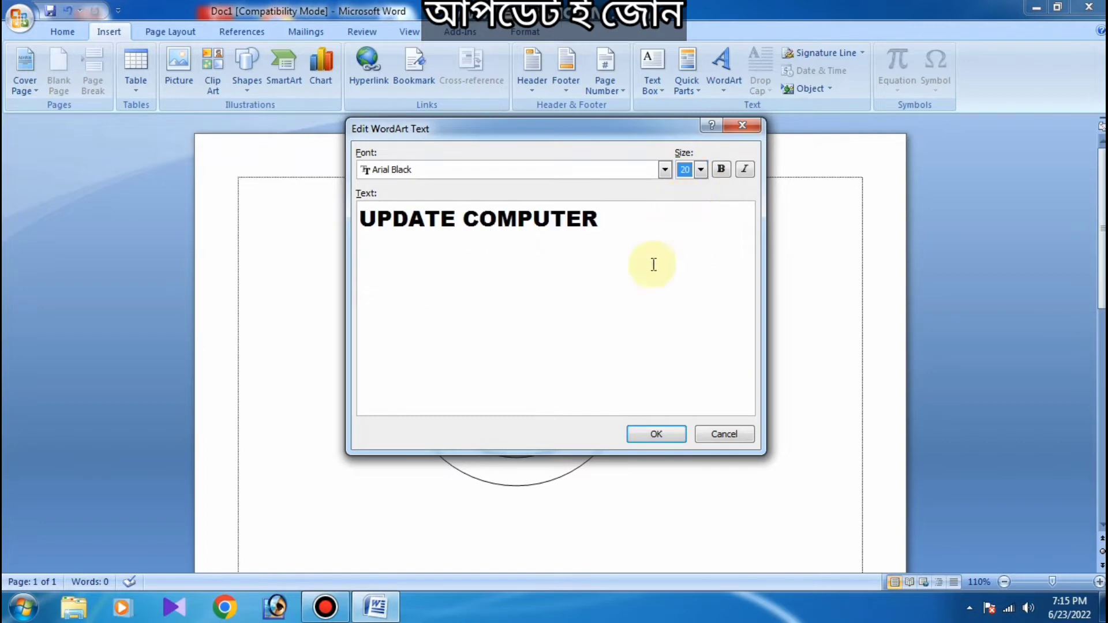
click(642, 433)
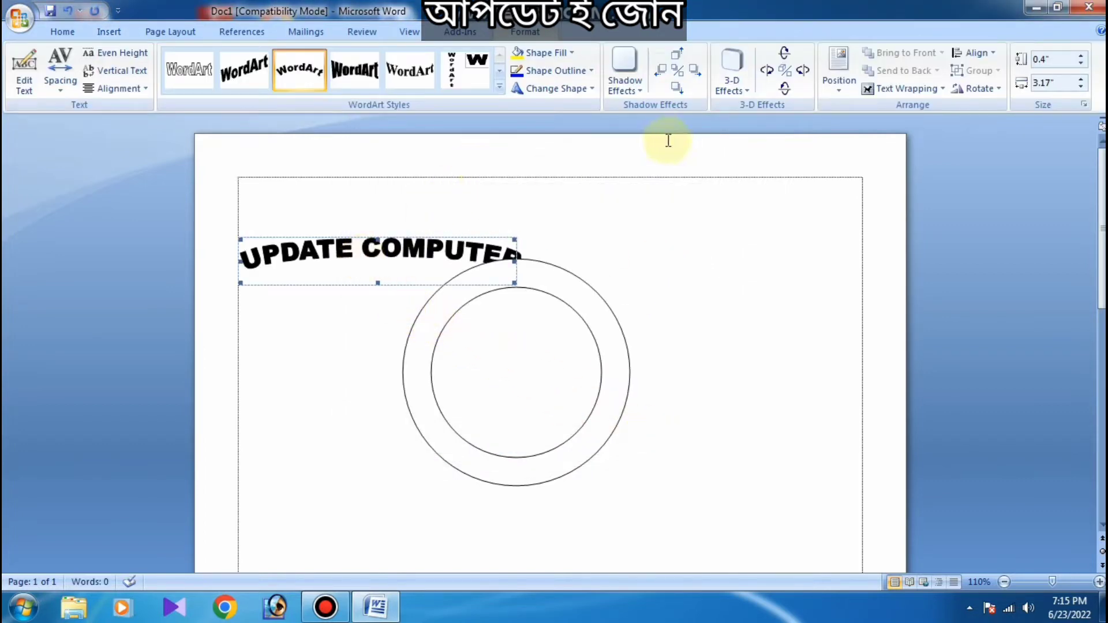
Set the UPDATE COMPUTER WordArt's wrapping style to In front of text.
click(406, 263)
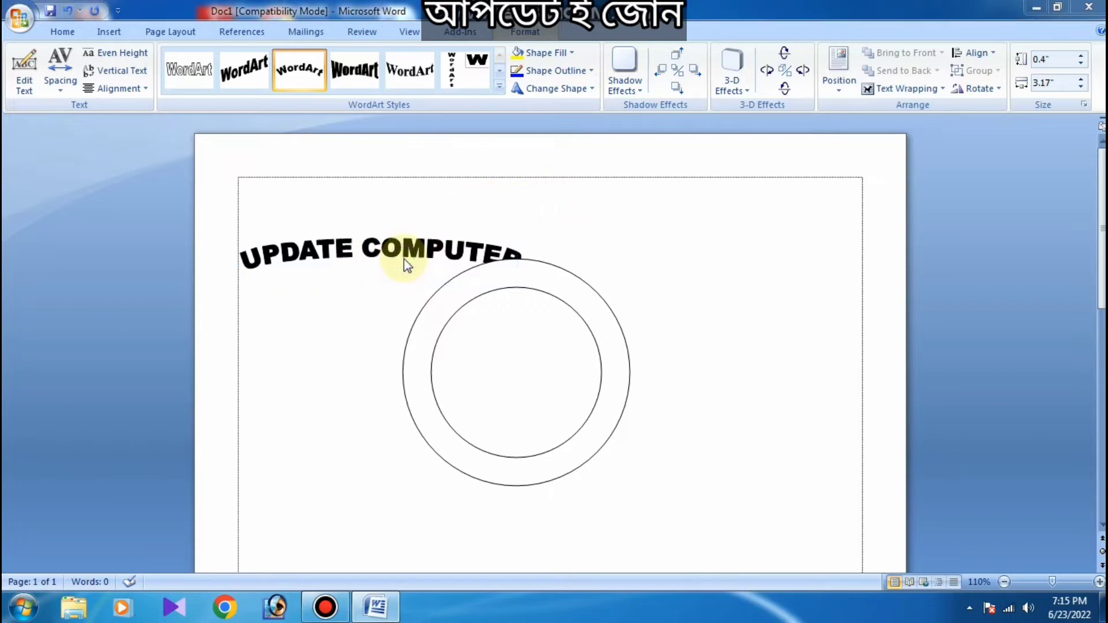
click(388, 259)
right_click(387, 260)
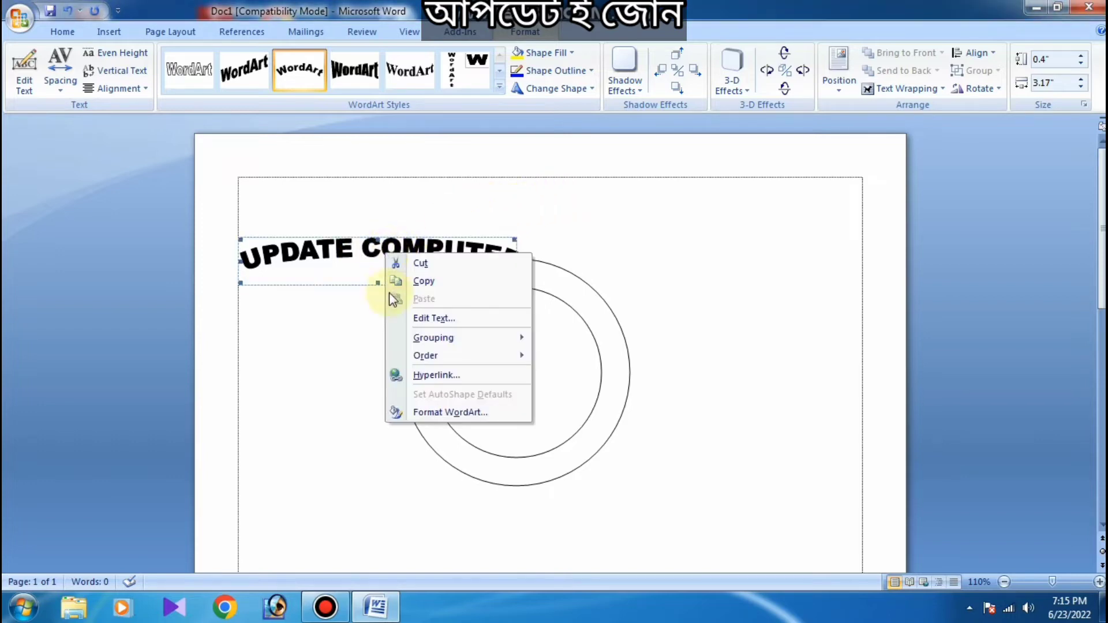
click(434, 413)
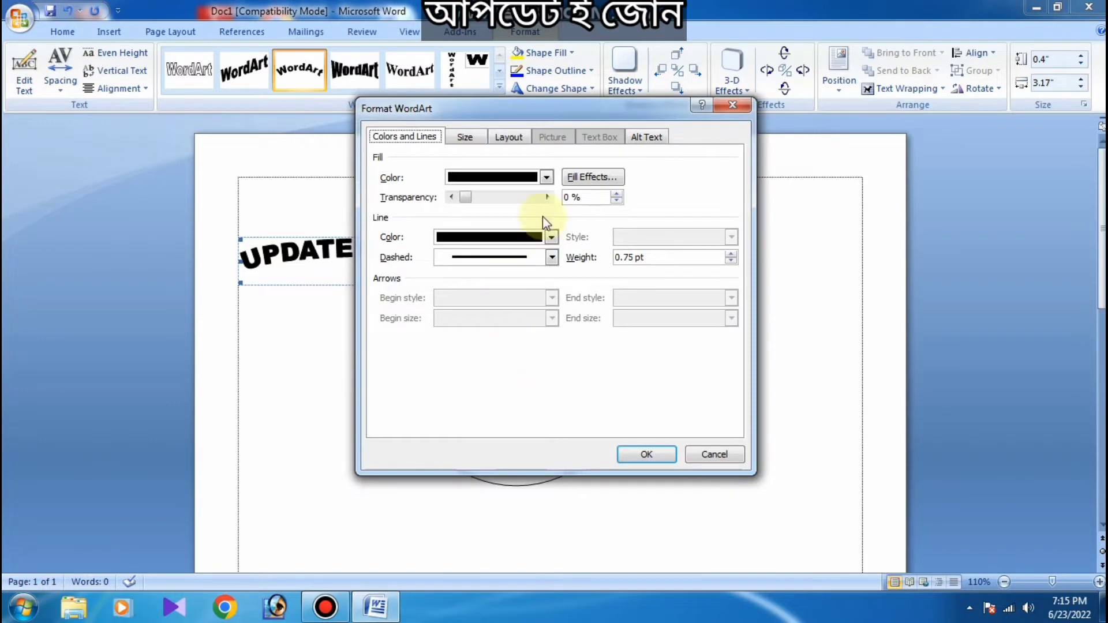
click(508, 139)
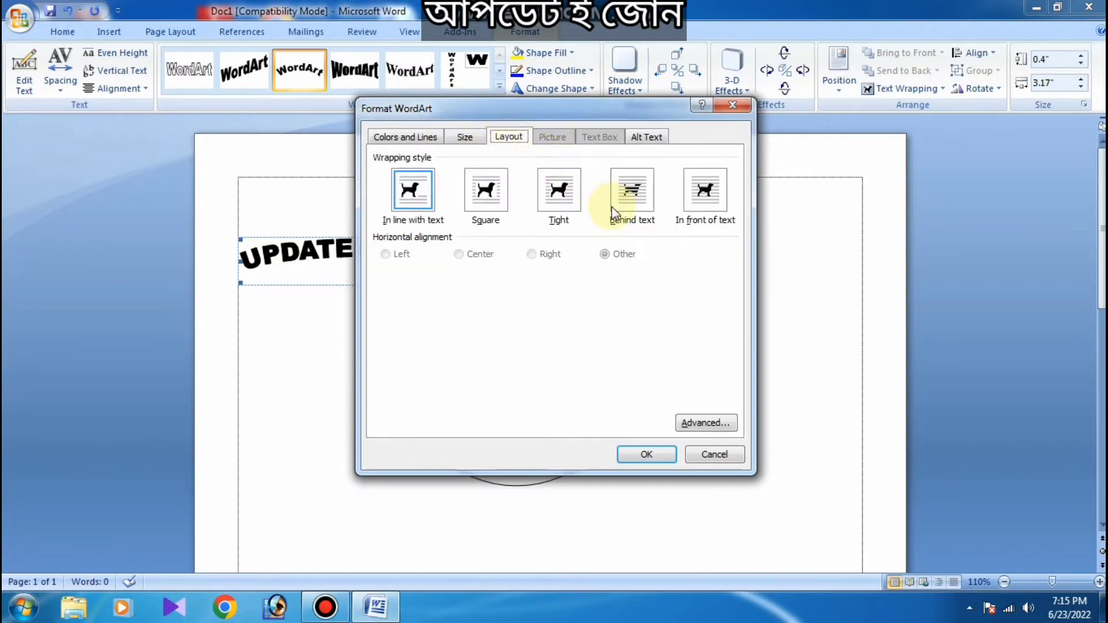
click(705, 190)
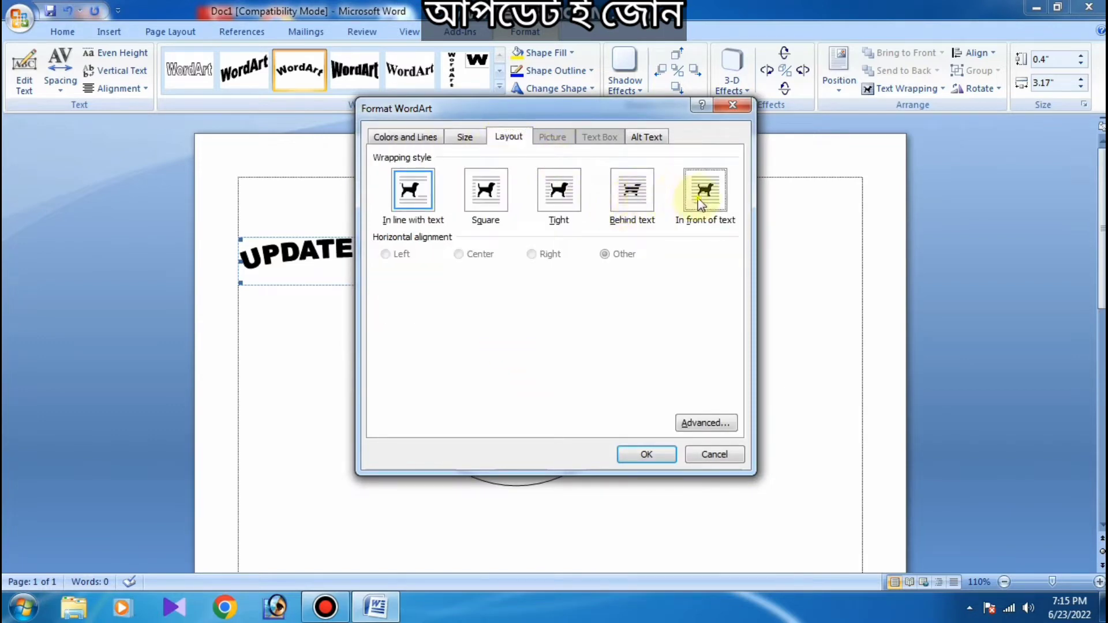
click(641, 457)
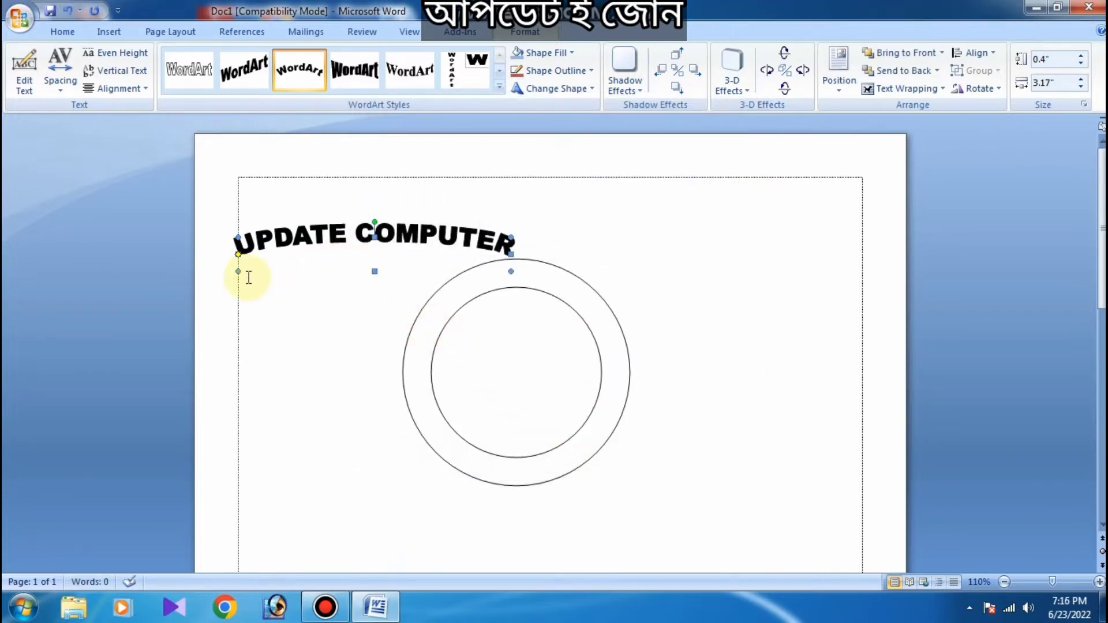
Move the WordArt over the top of the ring and resize it to about 1.74" high by 2.14" wide.
drag(448, 267, 435, 267)
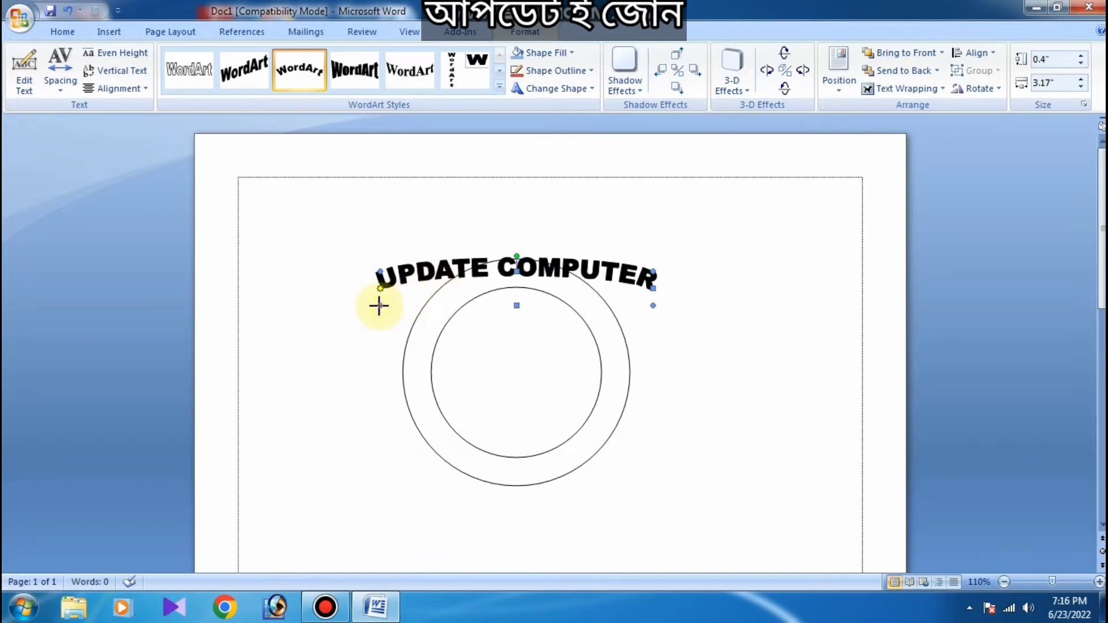
drag(378, 306, 446, 411)
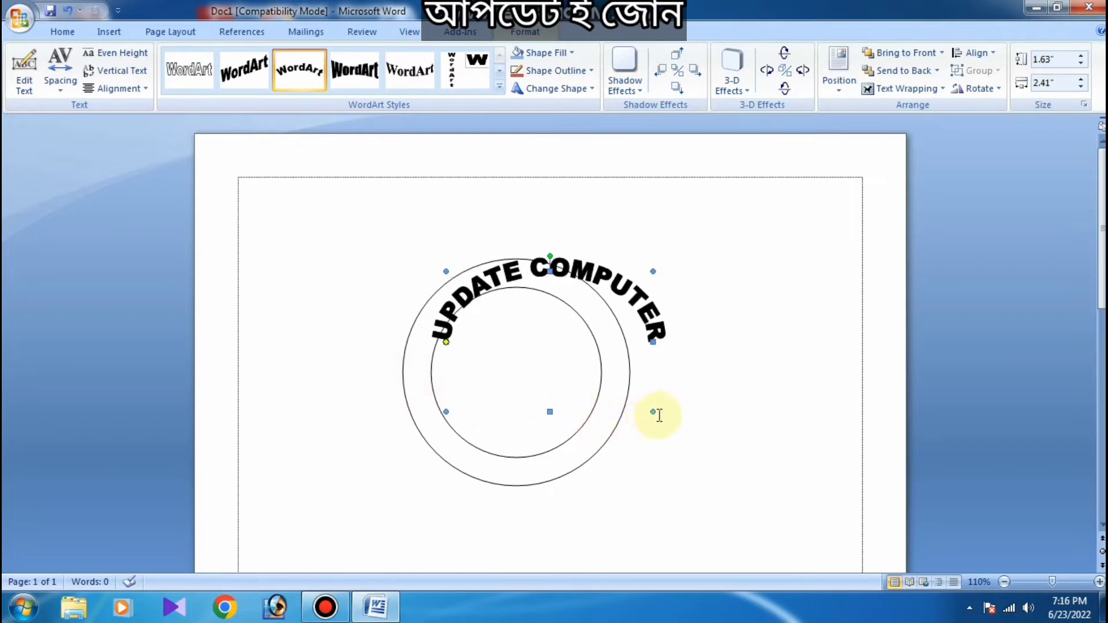
drag(651, 411, 628, 421)
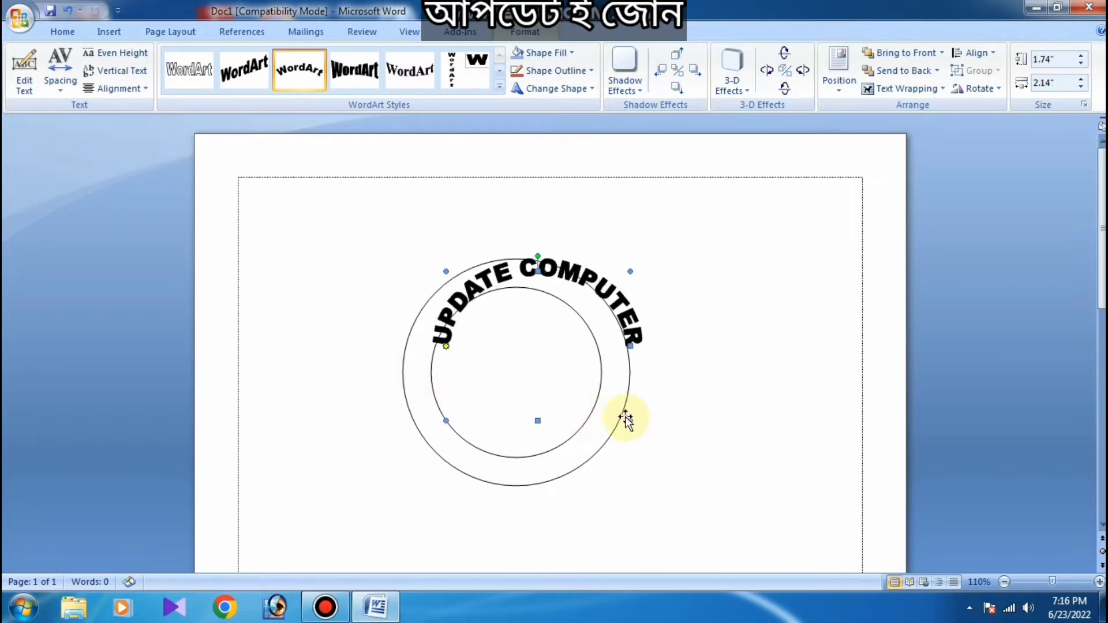
Nudge the WordArt left and down into the ring's upper band and resize it to about 1.83" high by 2.08" wide.
key(ctrl+Left)
key(ctrl+Left)
key(ctrl+Left)
key(ctrl+Left)
key(ctrl+Left)
key(ctrl+Left)
key(ctrl+Left)
key(ctrl+Left)
key(ctrl+Left)
key(ctrl+Left)
key(ctrl+Left)
key(ctrl+Left)
key(ctrl+Left)
key(ctrl+Left)
key(ctrl+Left)
key(ctrl+Left)
key(ctrl+Left)
key(ctrl+Left)
key(ctrl+Left)
key(ctrl+Left)
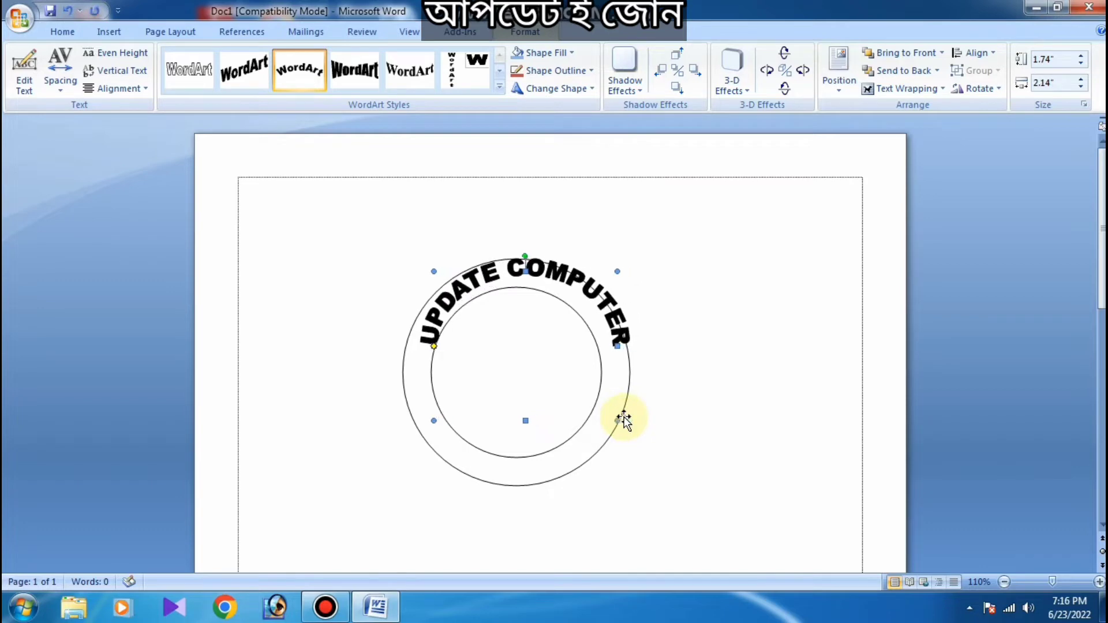
key(ctrl+Down)
key(ctrl+Down)
key(ctrl+Down)
key(ctrl+Down)
key(ctrl+Left)
key(ctrl+Left)
key(ctrl+Left)
key(ctrl+Left)
key(ctrl+Left)
key(ctrl+Down)
key(ctrl+Down)
key(ctrl+Down)
key(ctrl+Down)
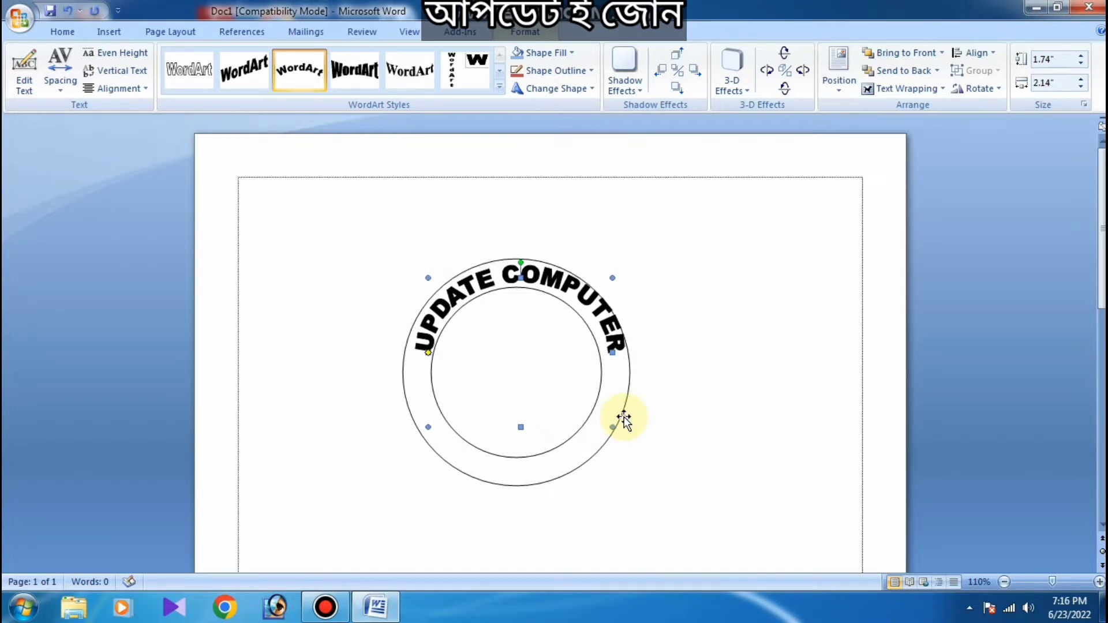
key(ctrl+Left)
key(ctrl+Left)
key(ctrl+Left)
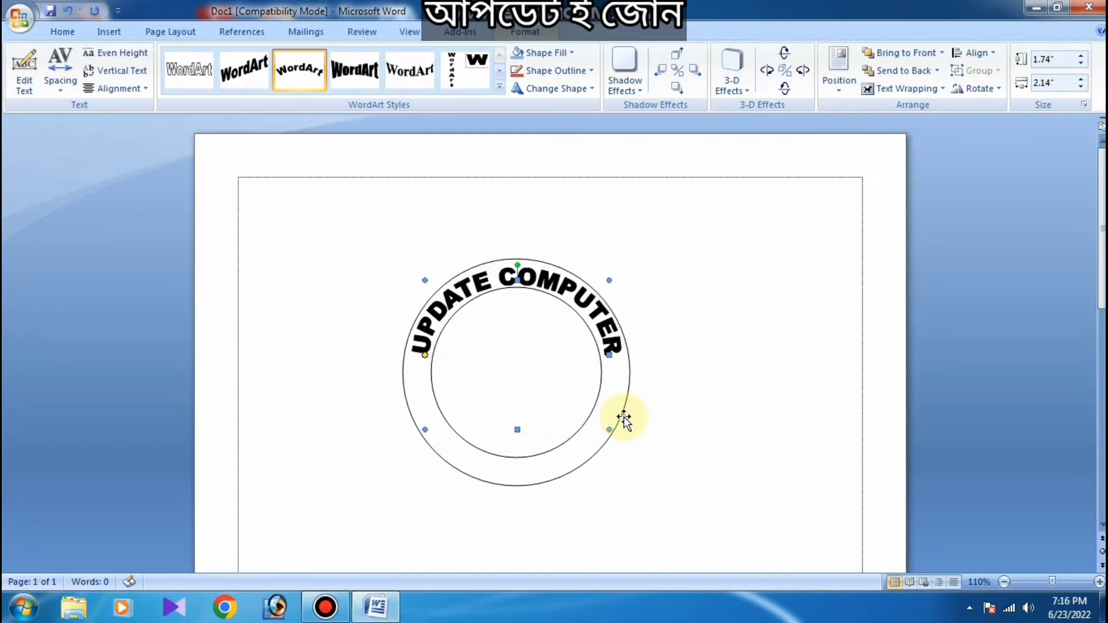
key(ctrl+Down)
key(ctrl+Down)
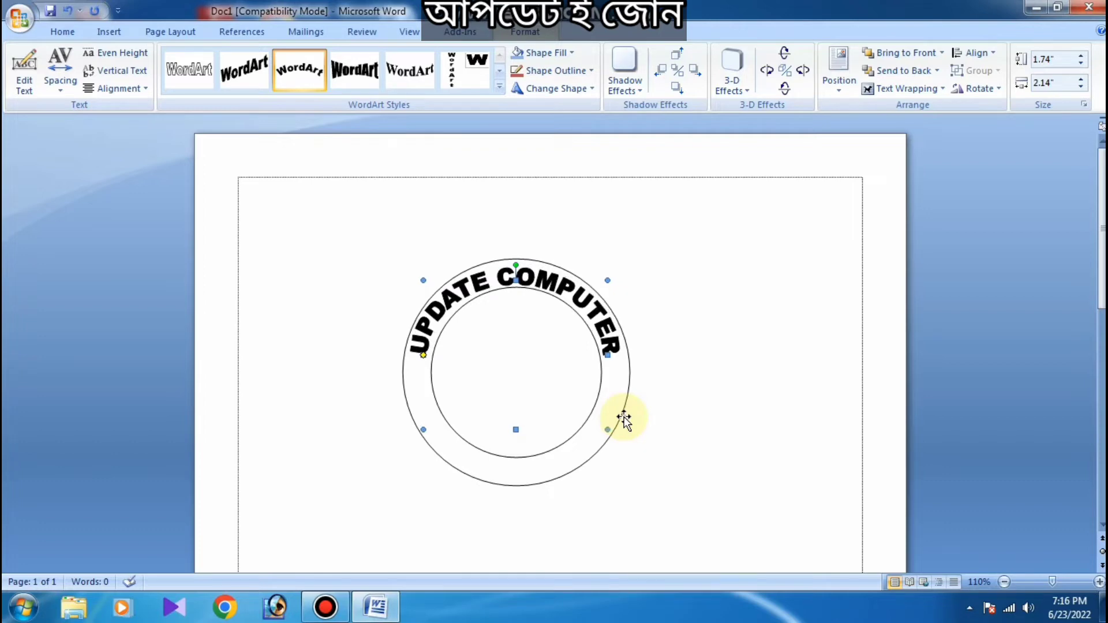
key(ctrl+Left)
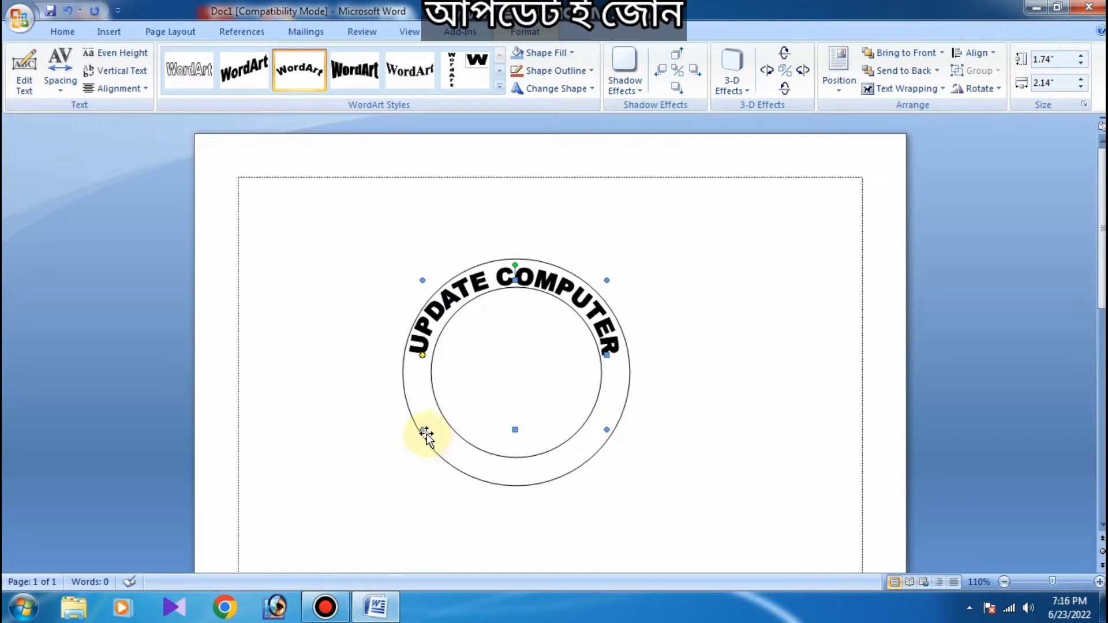
drag(423, 429, 428, 437)
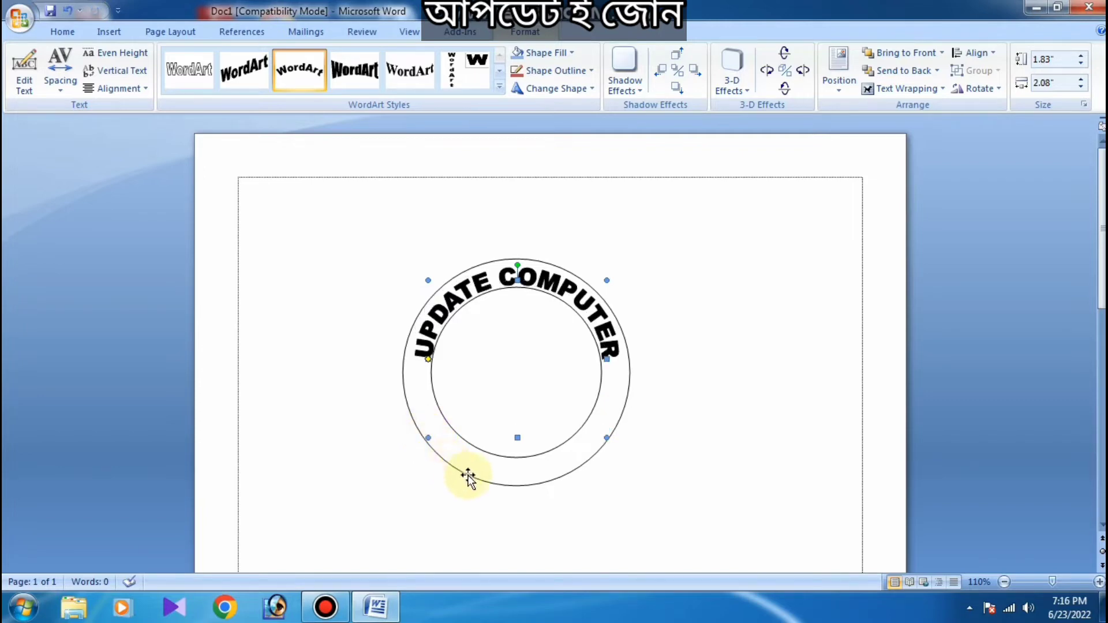
Draw a 5-point star about 0.21" high by 0.29" wide in the ring's band just below the U of UPDATE.
click(428, 413)
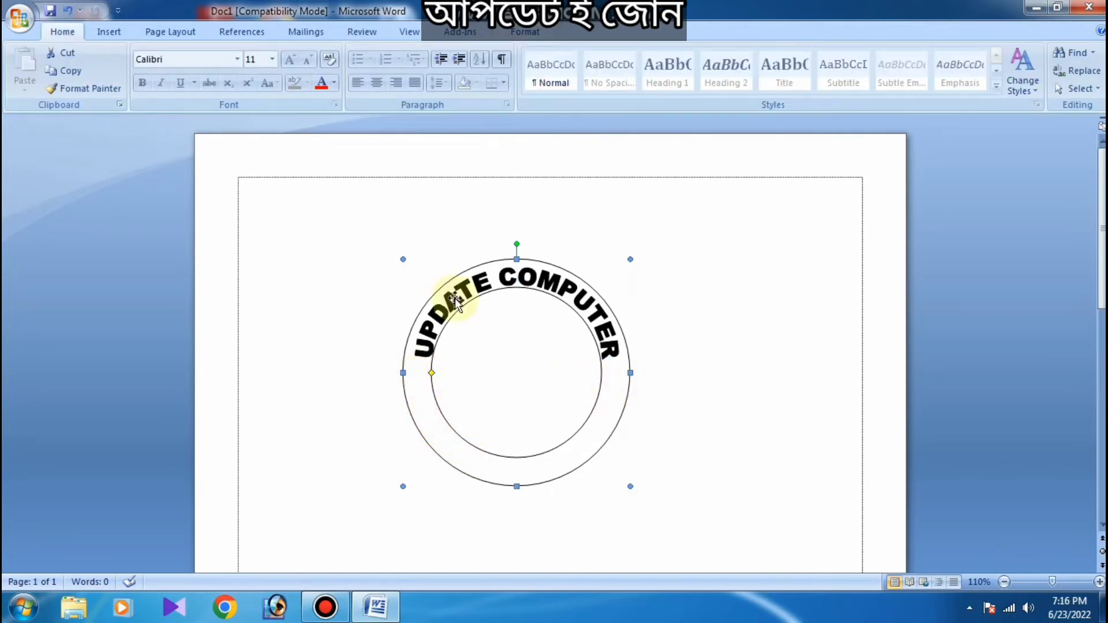
click(115, 31)
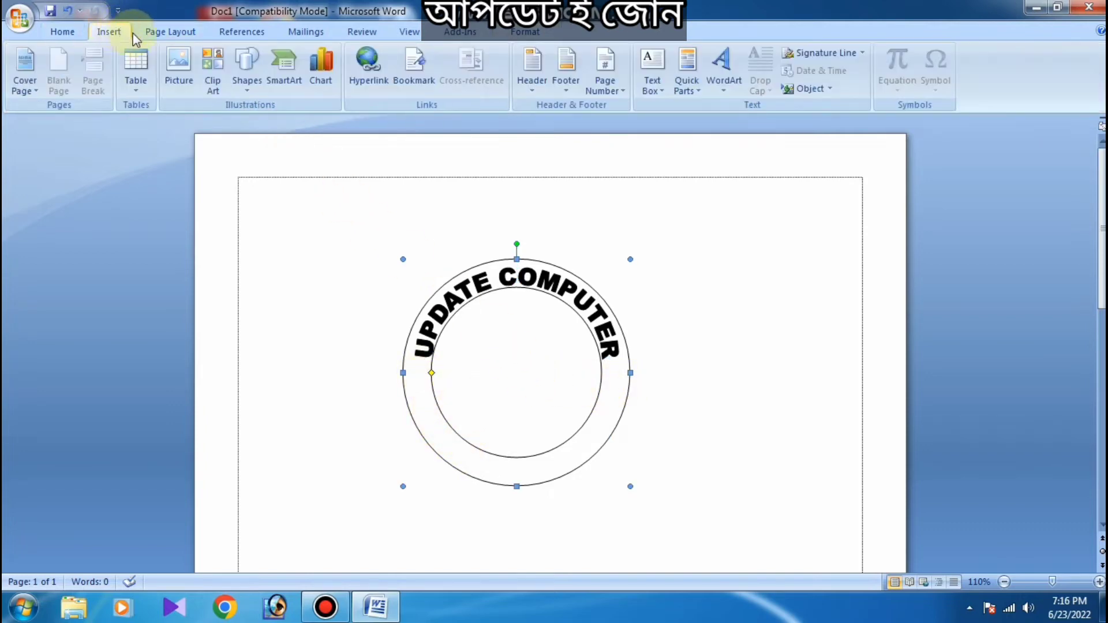
click(247, 72)
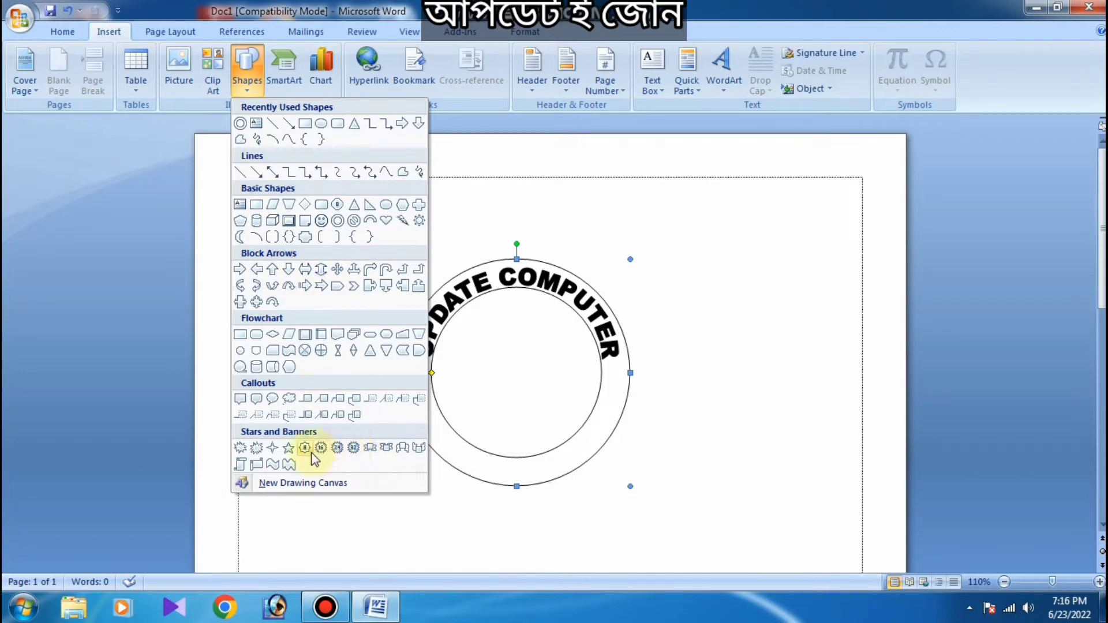
click(291, 454)
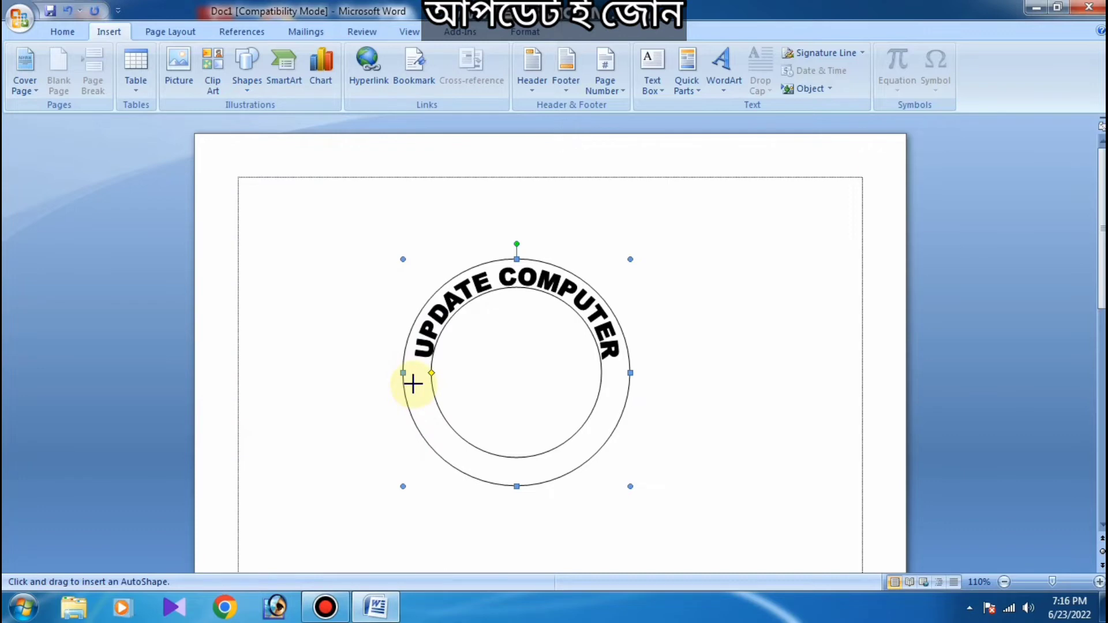
mouse_move(413, 383)
mouse_down()
mouse_move(410, 393)
mouse_move(422, 388)
mouse_up()
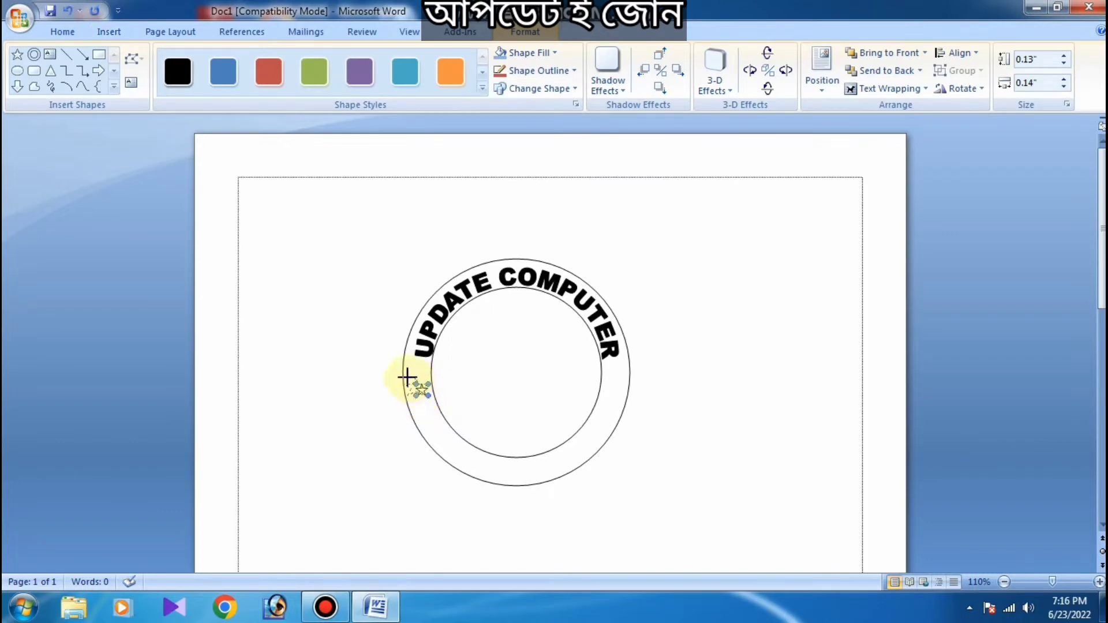
drag(407, 378, 429, 396)
Nudge the star slightly up and to the right so it sits within the ring's band.
key(ctrl+Up)
key(ctrl+Up)
key(ctrl+Up)
key(ctrl+Up)
key(ctrl+Up)
key(ctrl+Up)
key(ctrl+Up)
key(ctrl+Up)
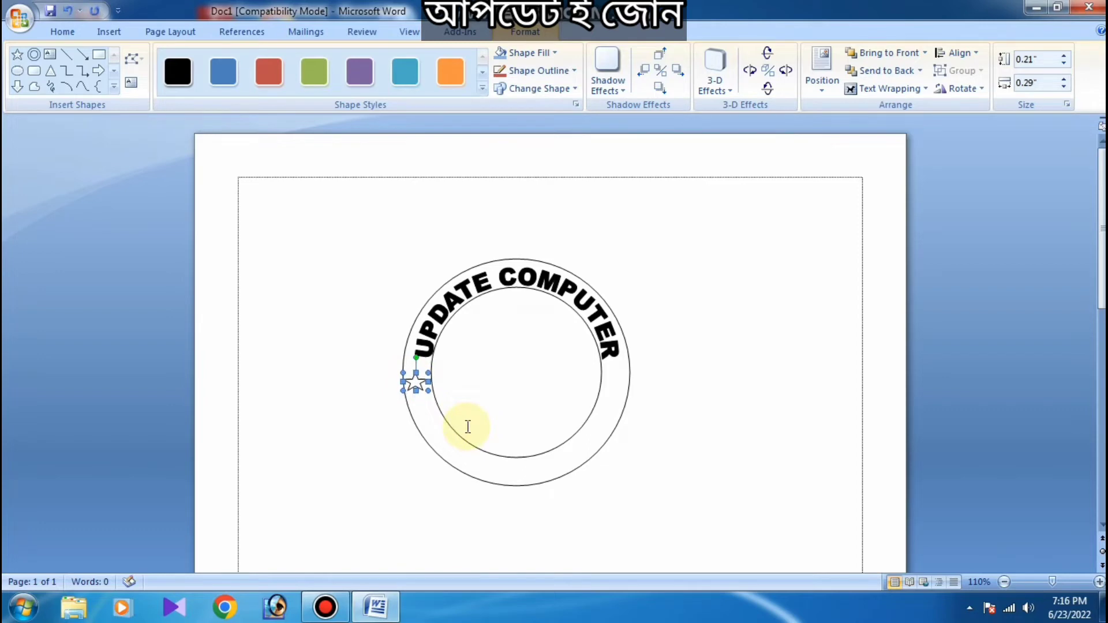
key(ctrl+Right)
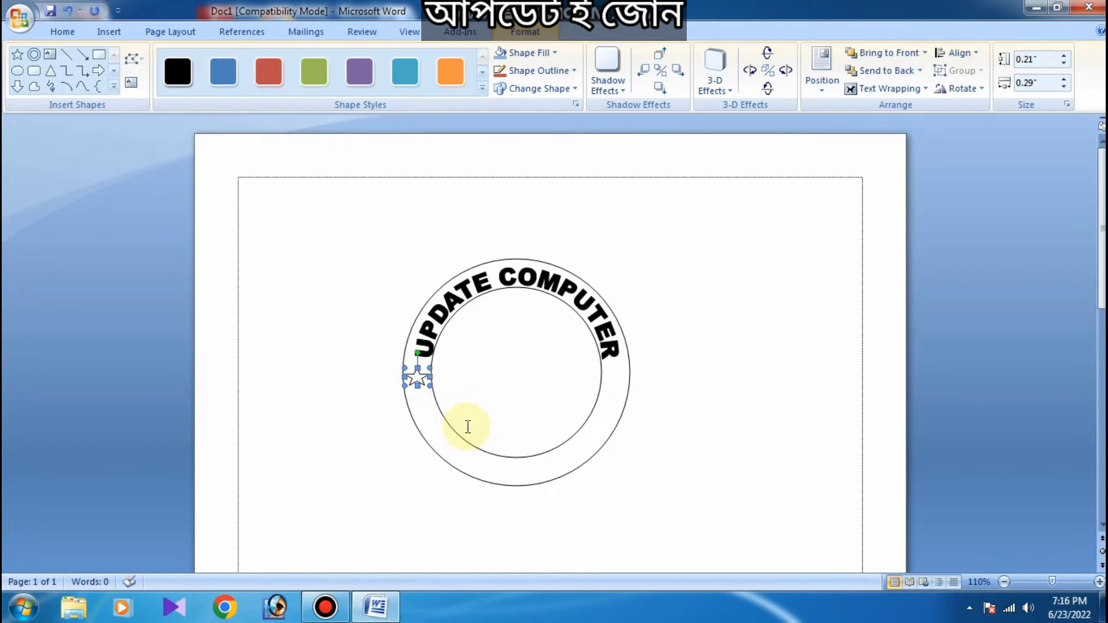
Set the star's line colour to the red theme colour.
right_click(416, 381)
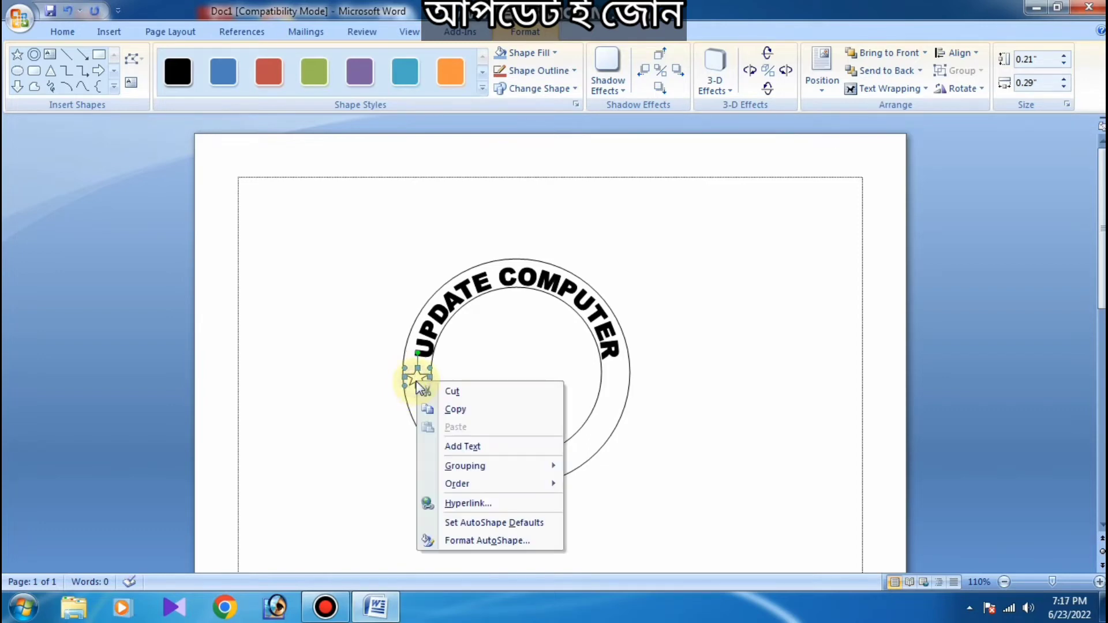
click(486, 540)
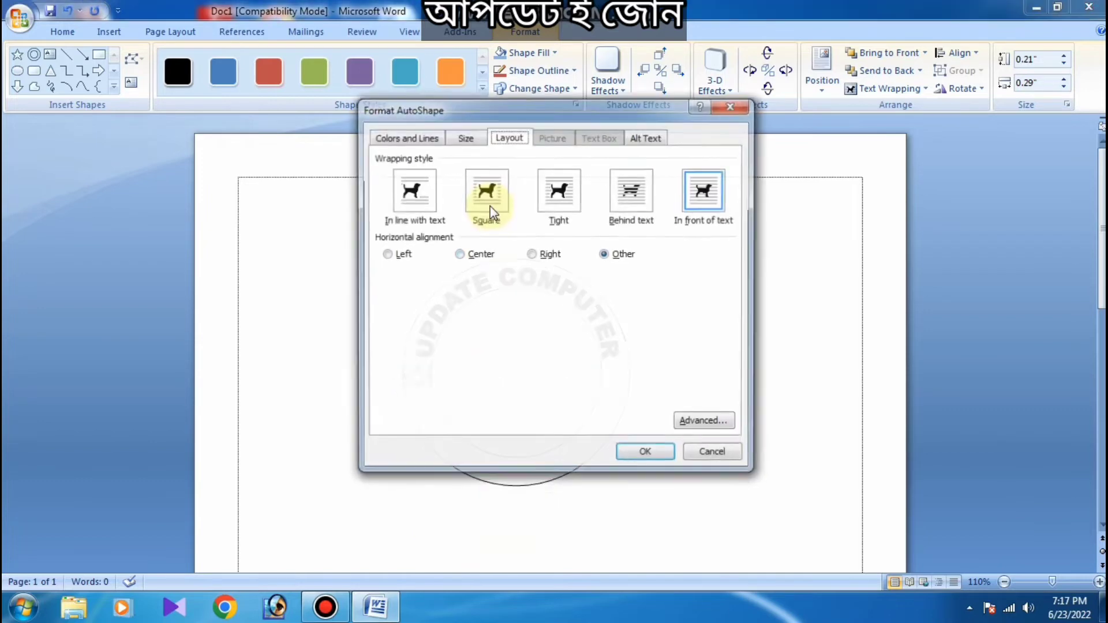
click(414, 137)
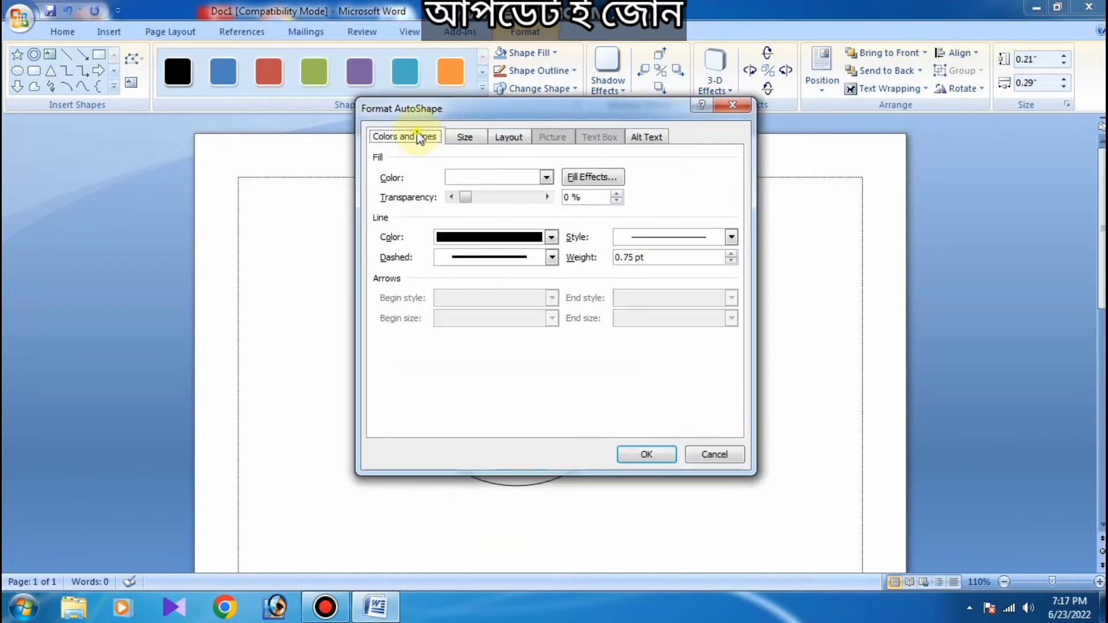
click(507, 236)
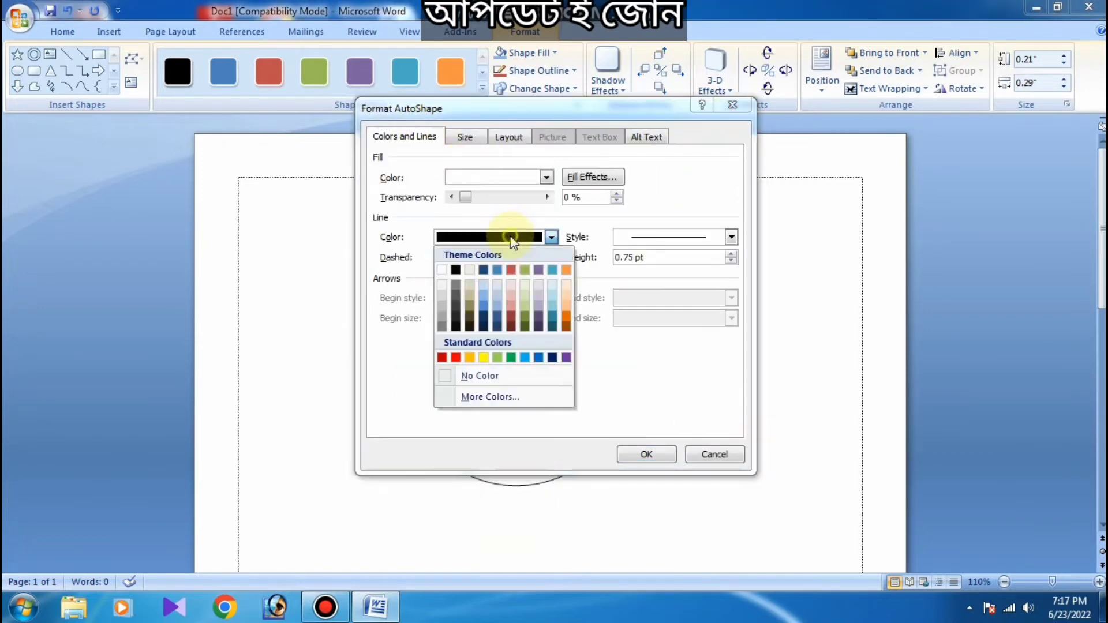
click(511, 269)
click(645, 455)
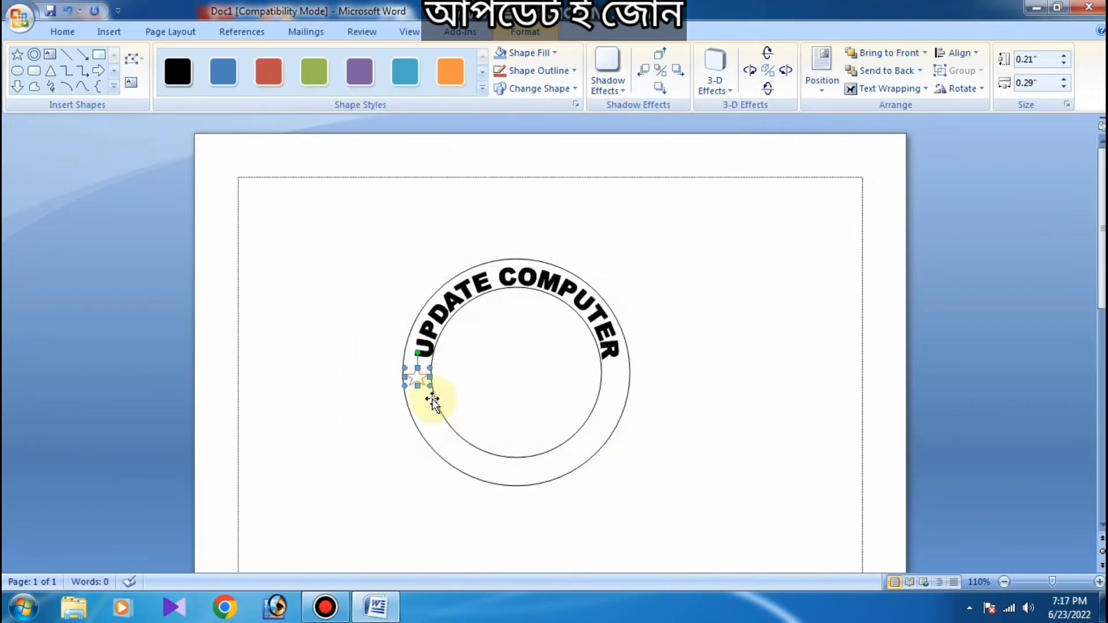
Fill the star with the same red theme colour as its outline.
right_click(420, 380)
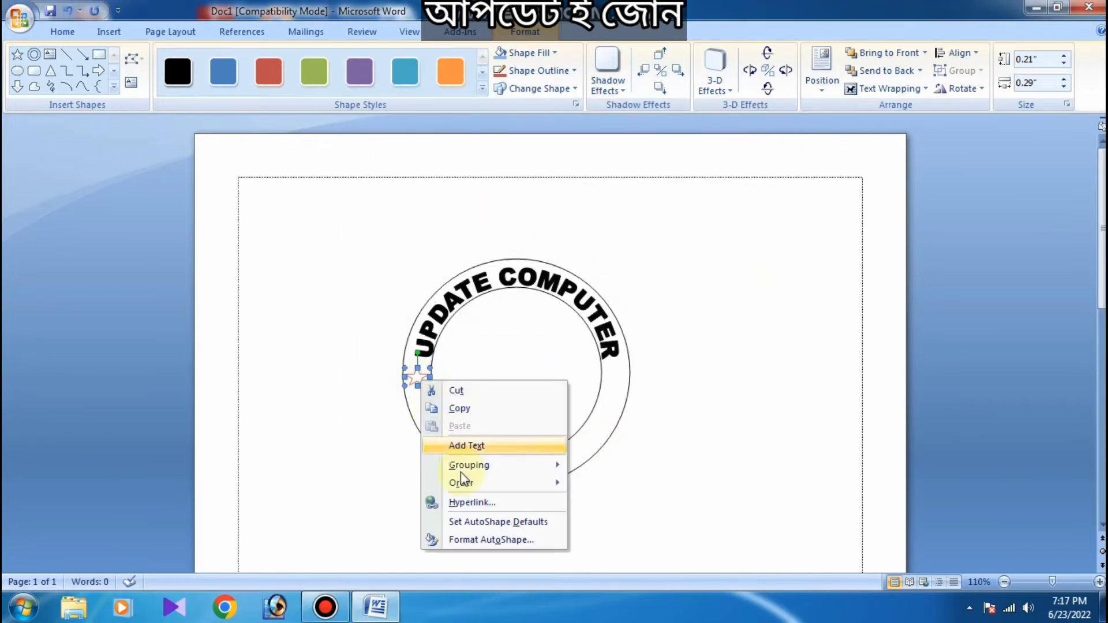
click(494, 539)
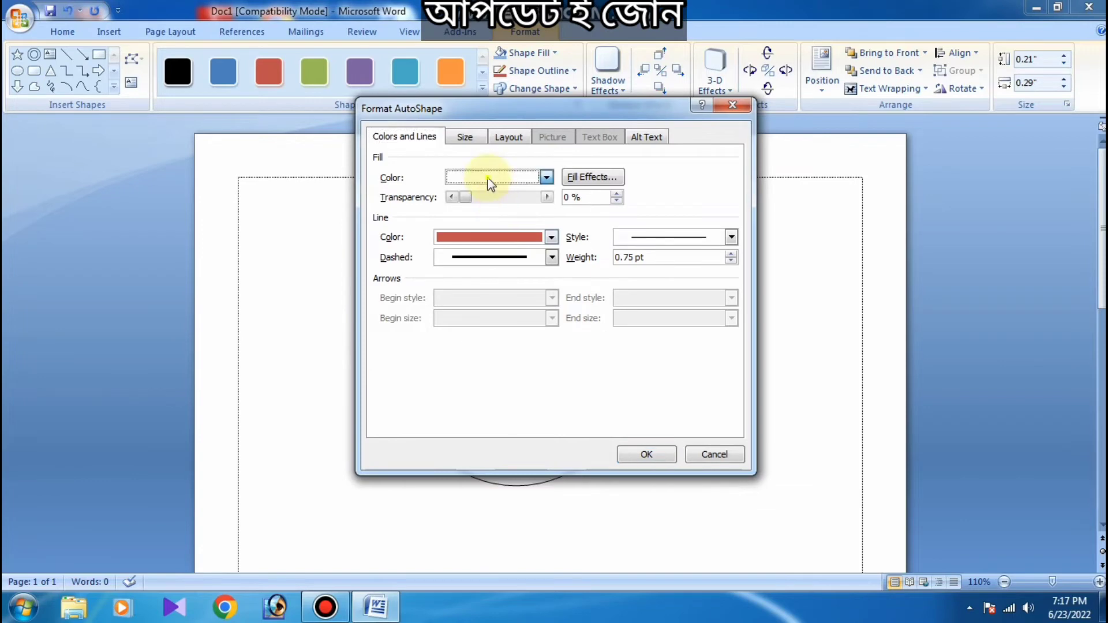
click(490, 178)
click(517, 213)
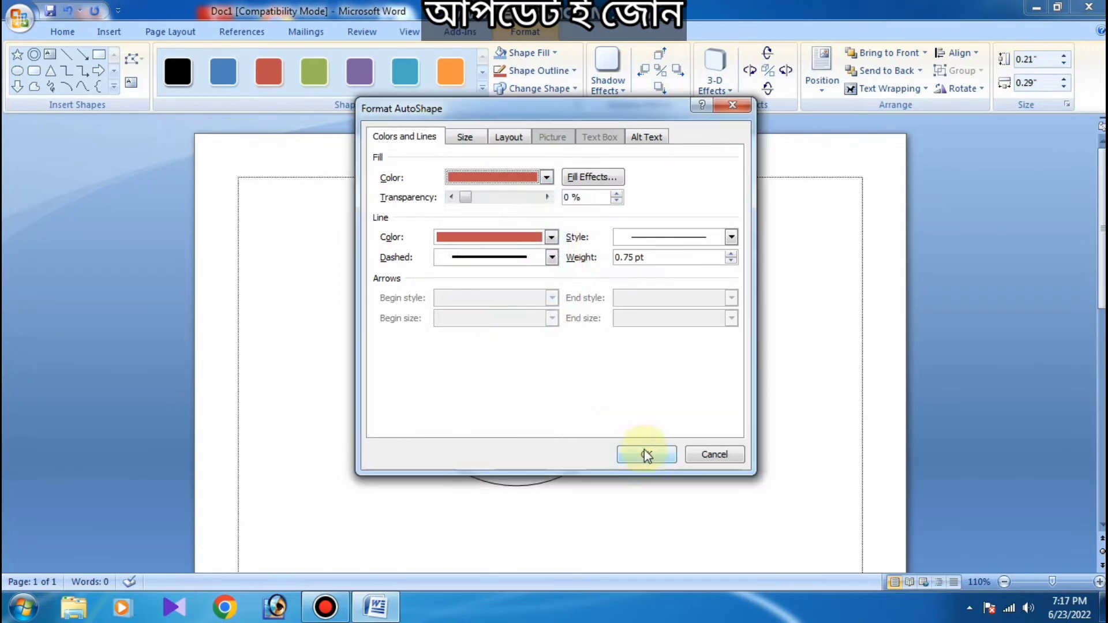
click(645, 453)
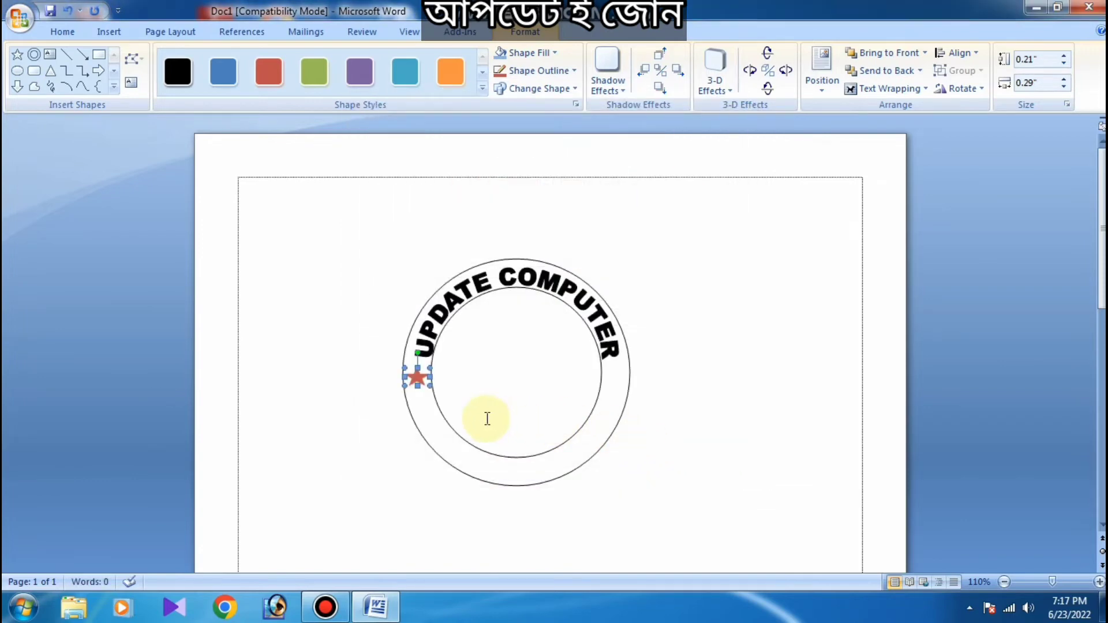
Duplicate the red star and place the copy level with the original on the opposite side of the ring, below the R.
key(ctrl+d)
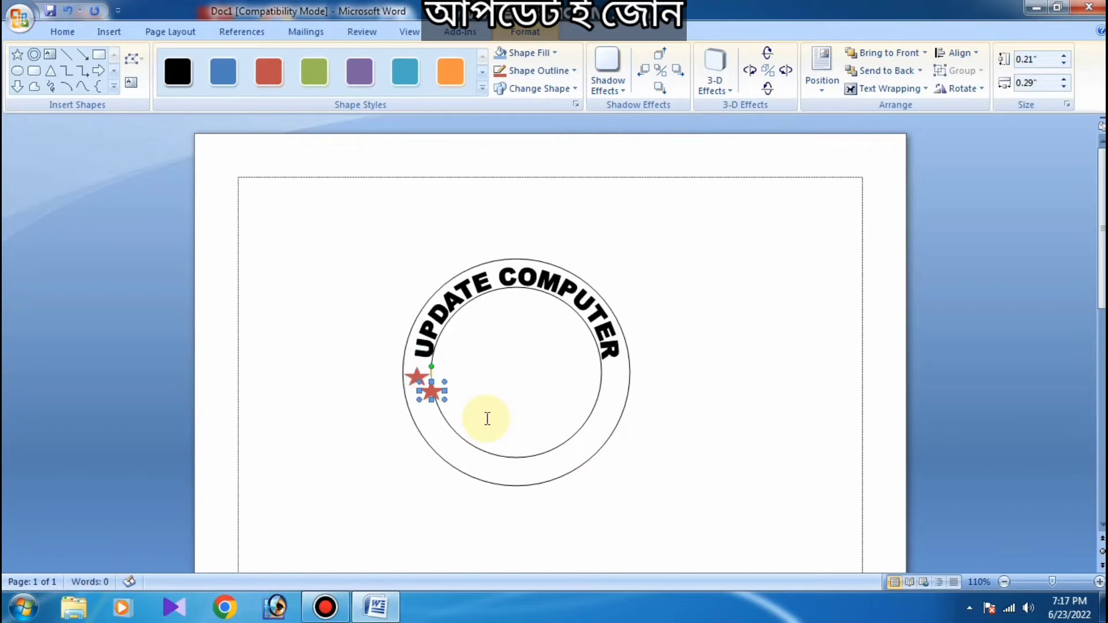
key(Right)
key(Right)
key(Right)
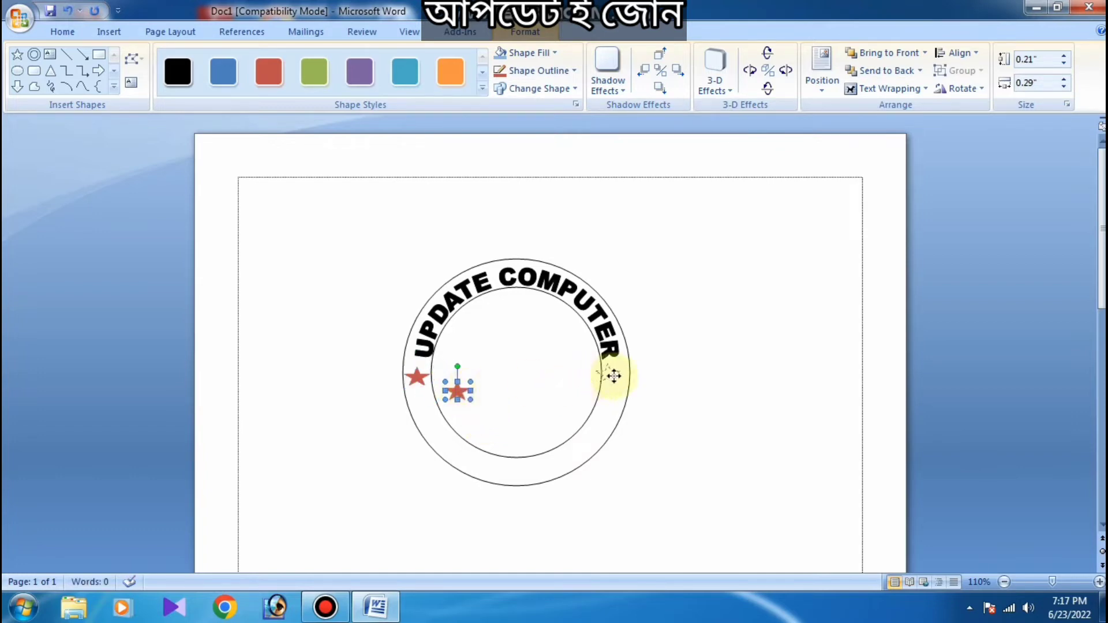
drag(618, 376, 616, 377)
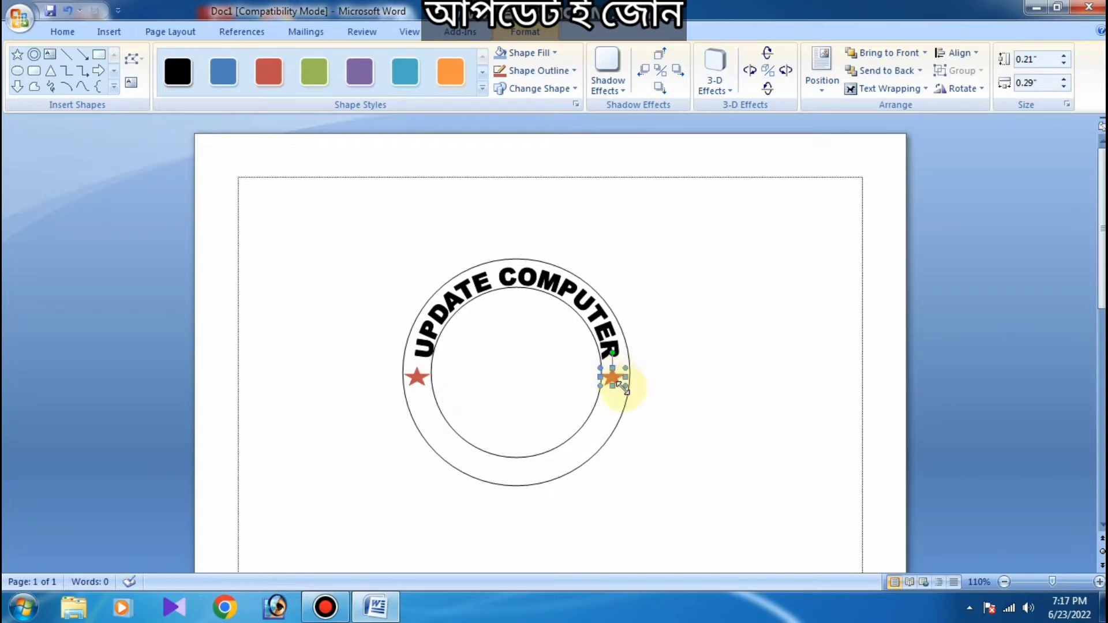
click(487, 365)
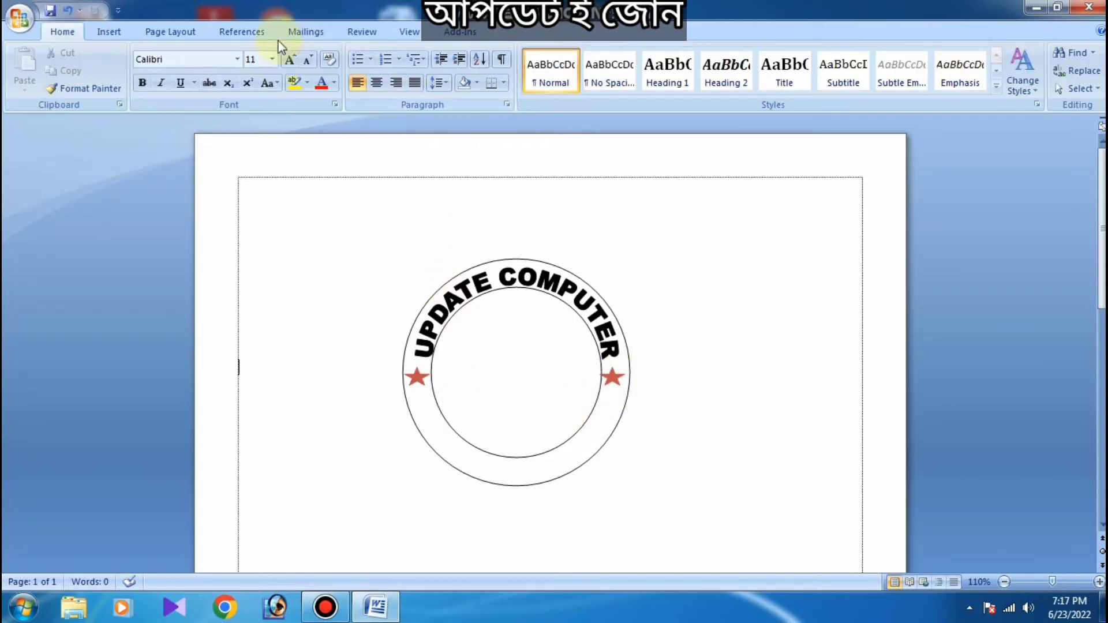
Insert an arched black WordArt reading Badarganj, Rangpur in Arial Black at font size 20.
click(128, 32)
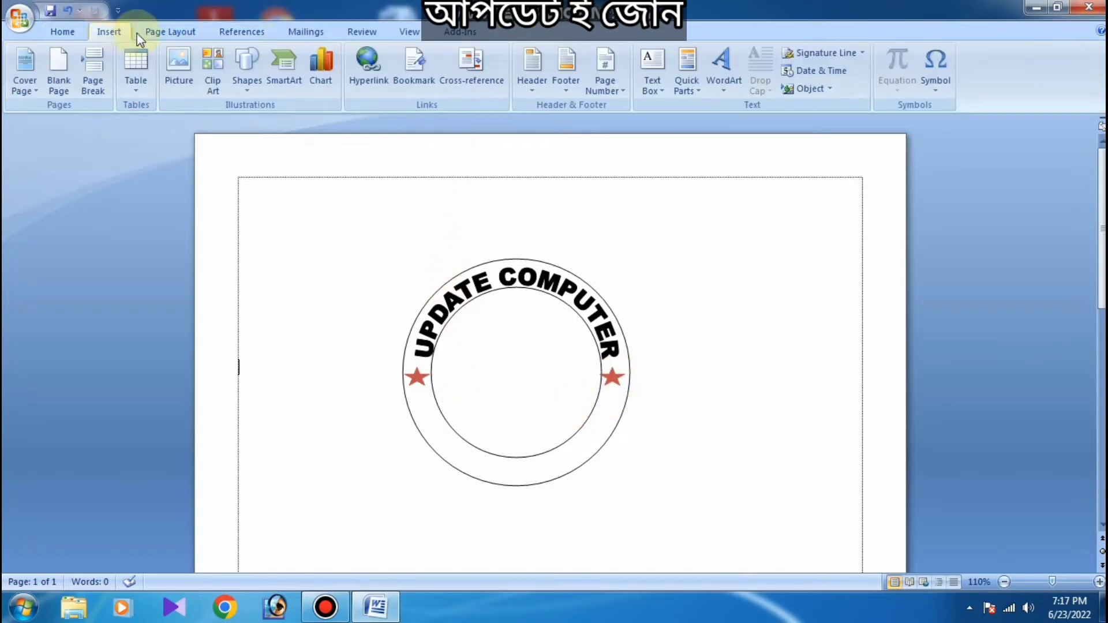
click(719, 70)
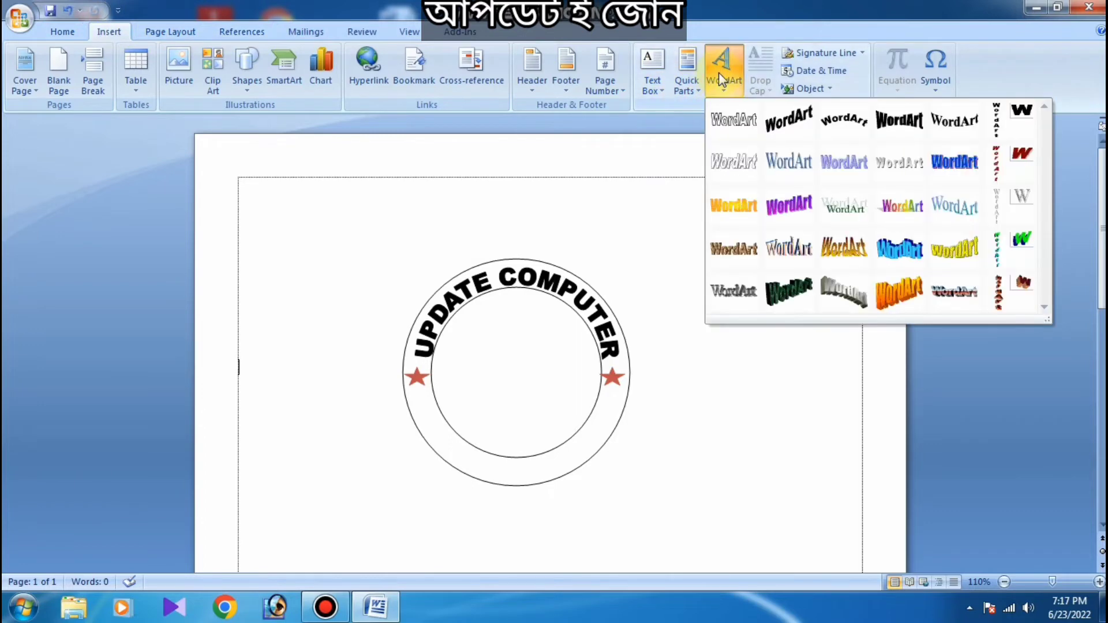
click(832, 120)
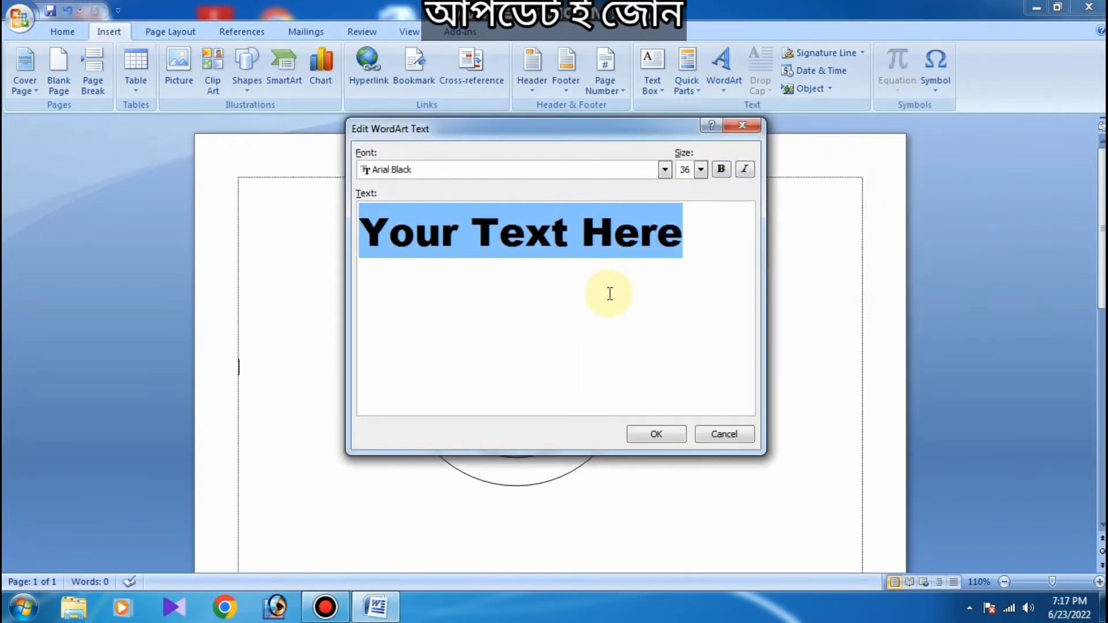
text(B)
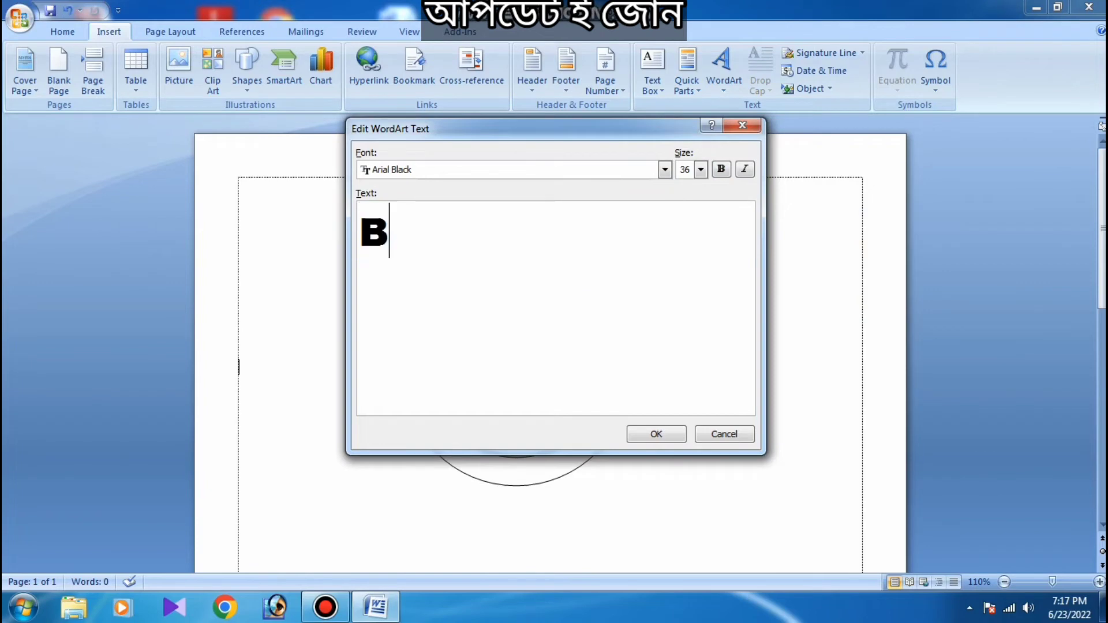
text(adar)
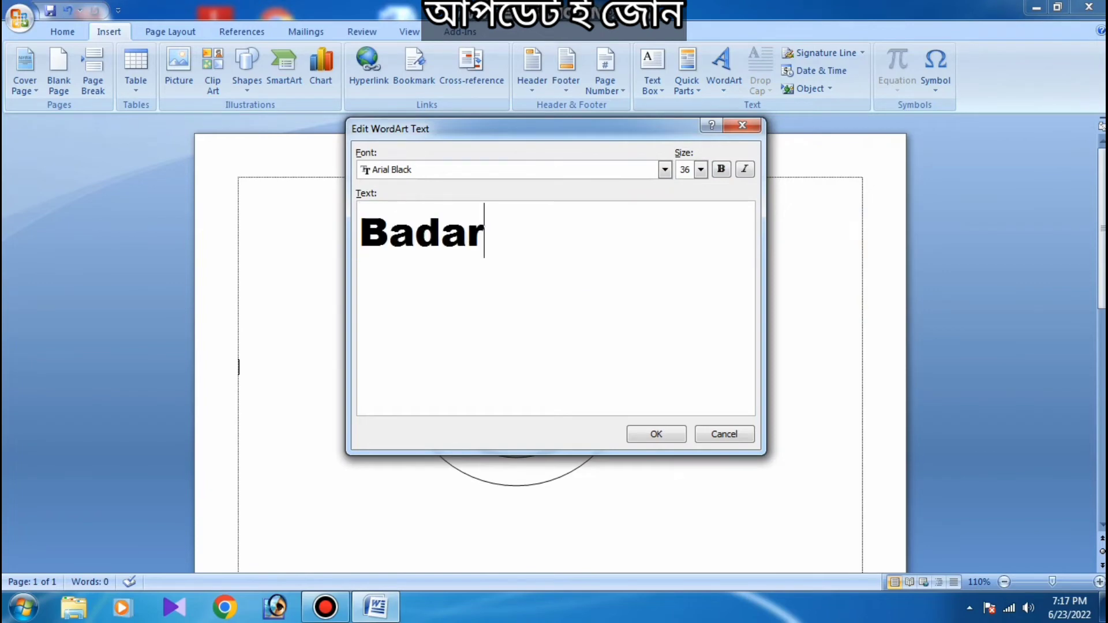
text(ganj)
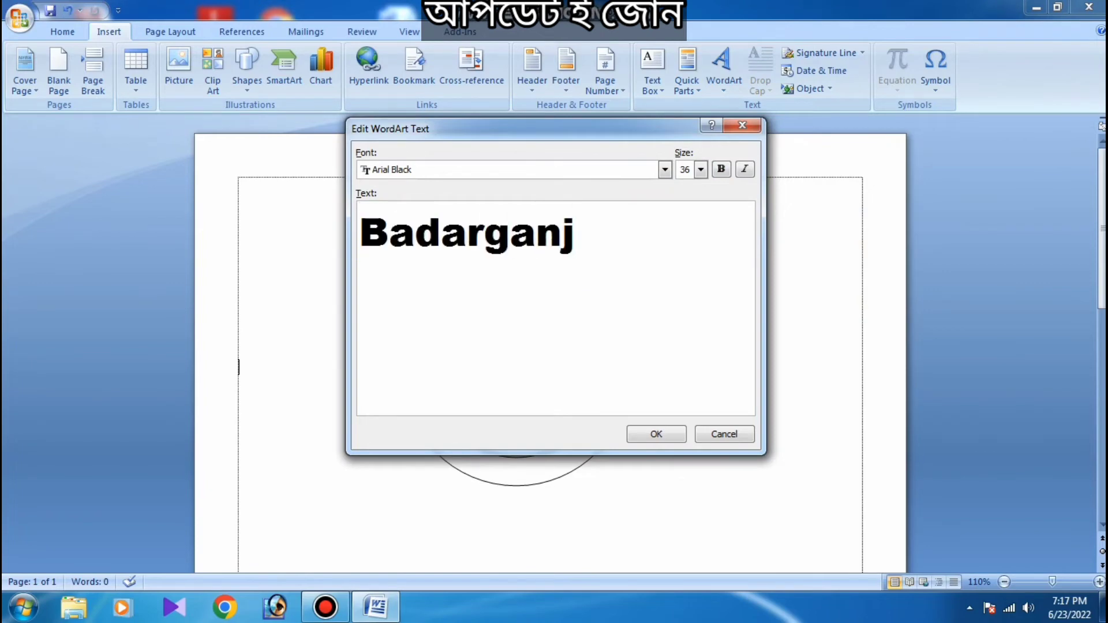
text(, Rang)
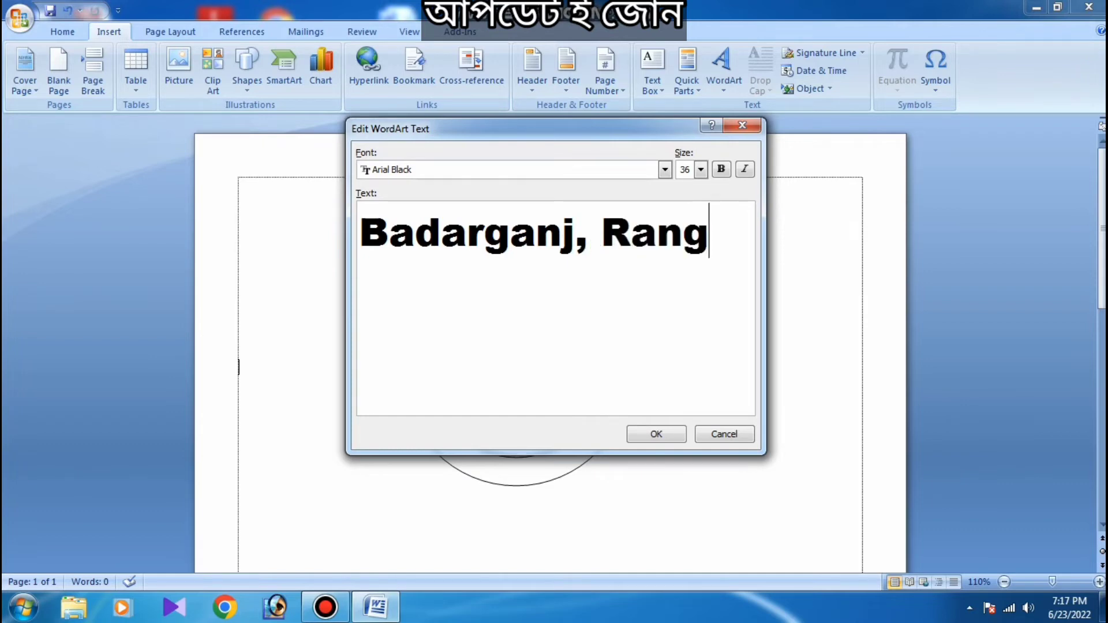
text(pur)
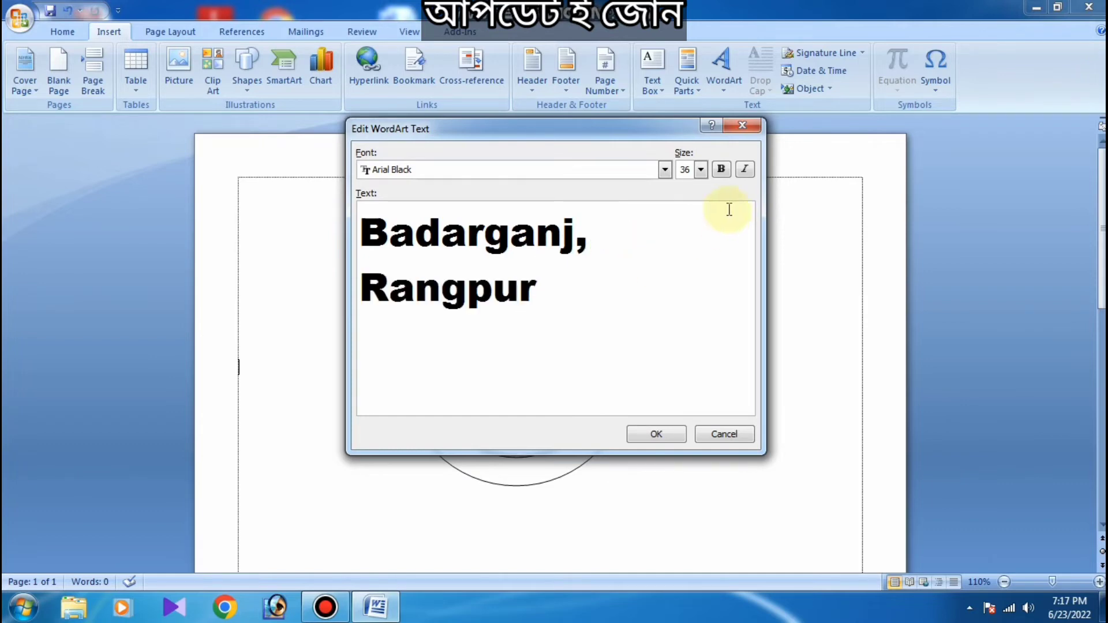
click(700, 169)
click(685, 202)
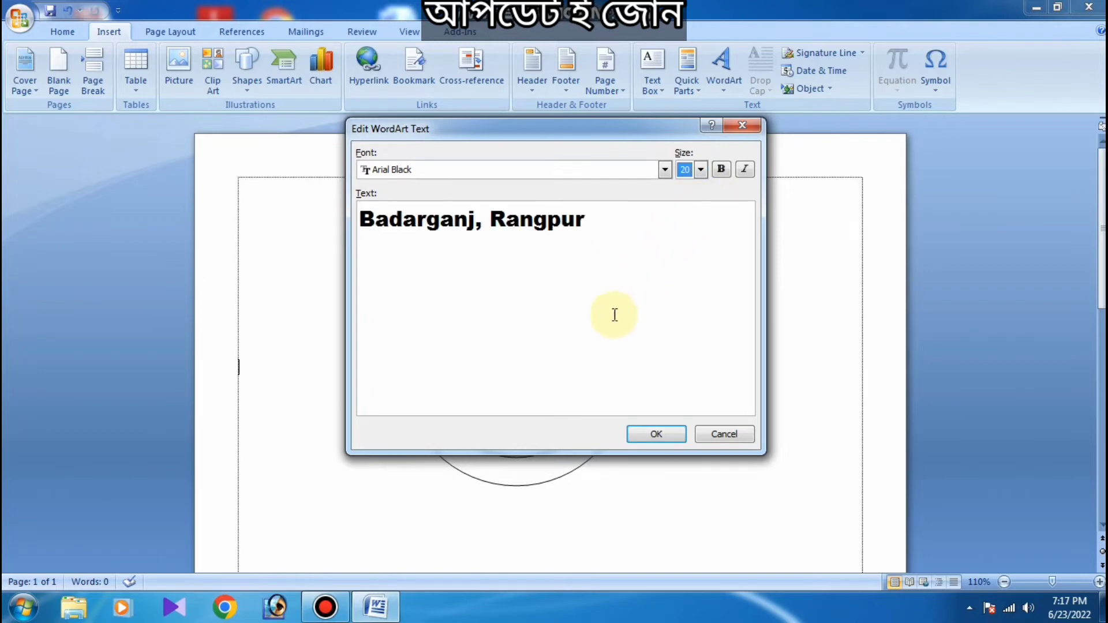
click(655, 434)
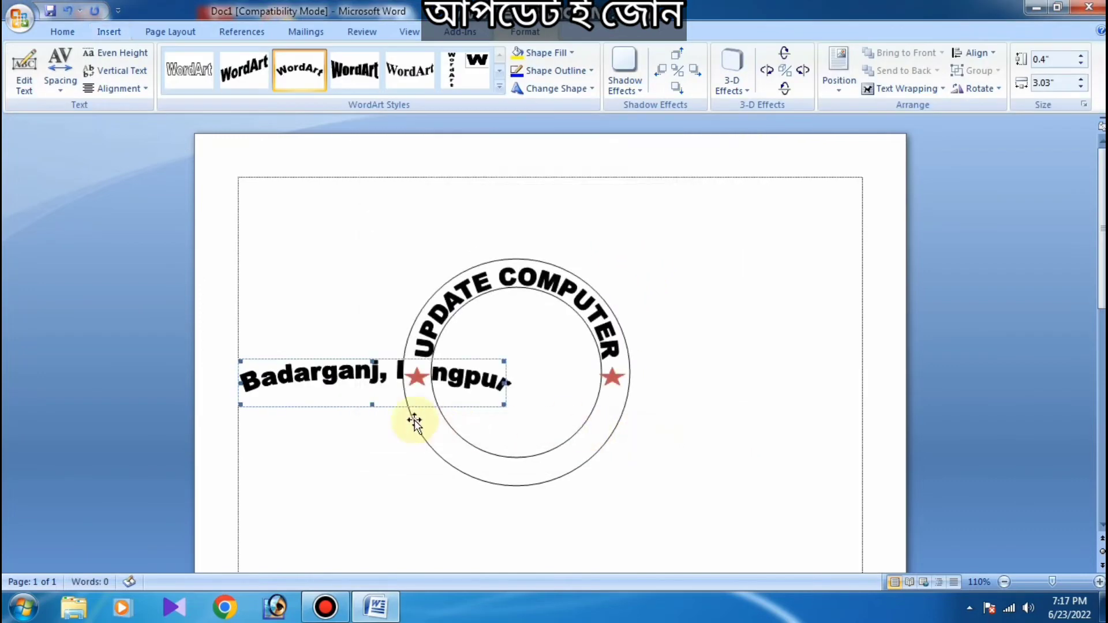
Set the Badarganj, Rangpur WordArt's wrapping to In front of text and change its shape to the downward-curving Follow Path arch.
right_click(353, 383)
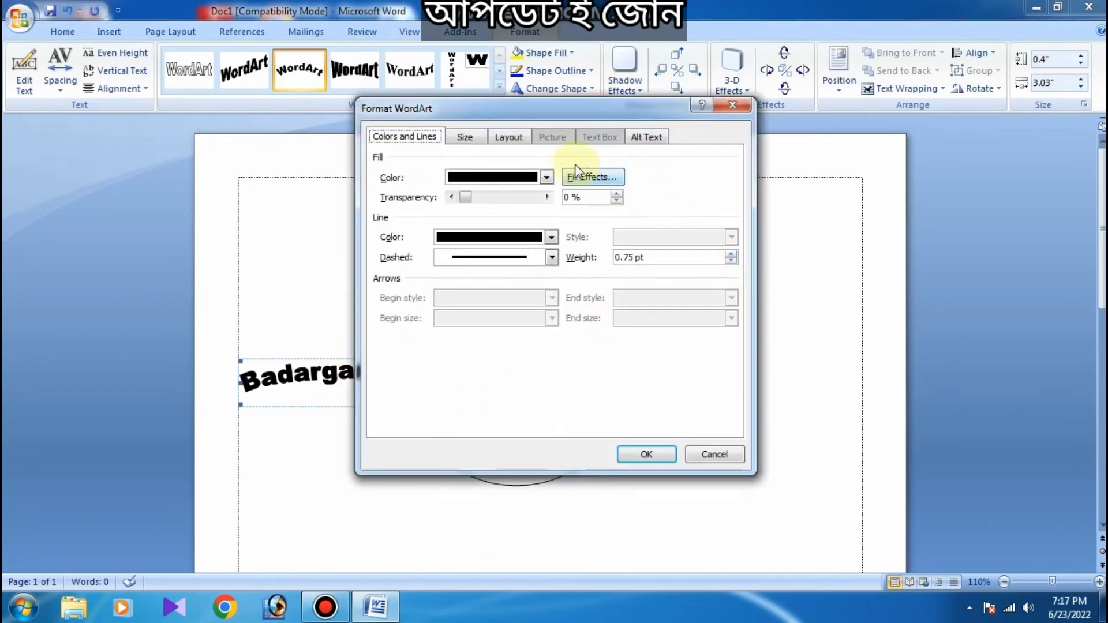
click(507, 137)
double_click(700, 195)
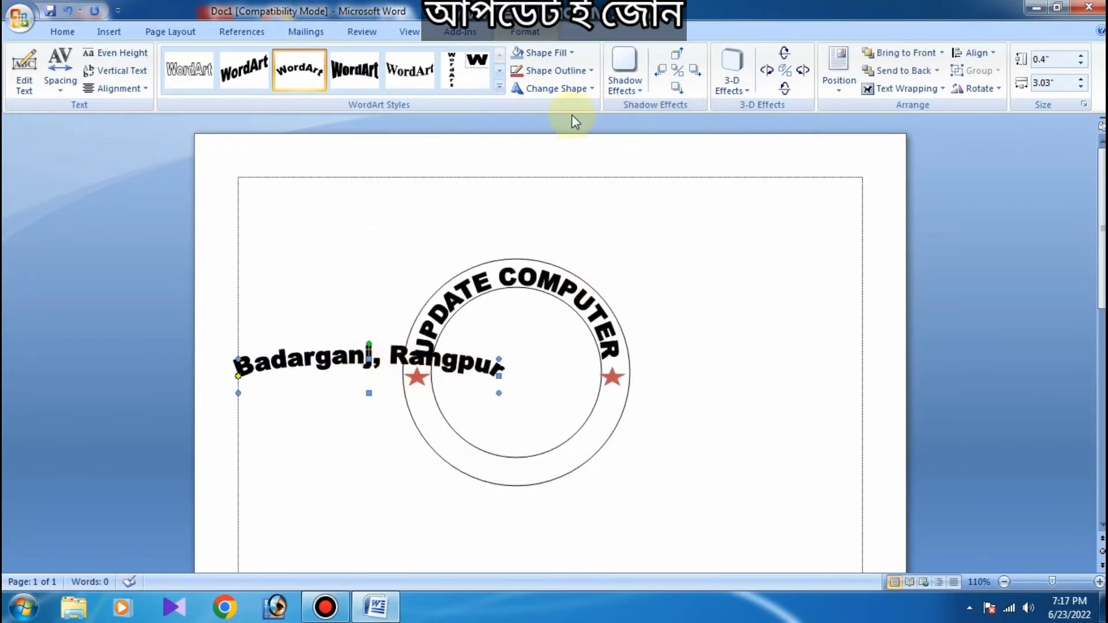
click(567, 90)
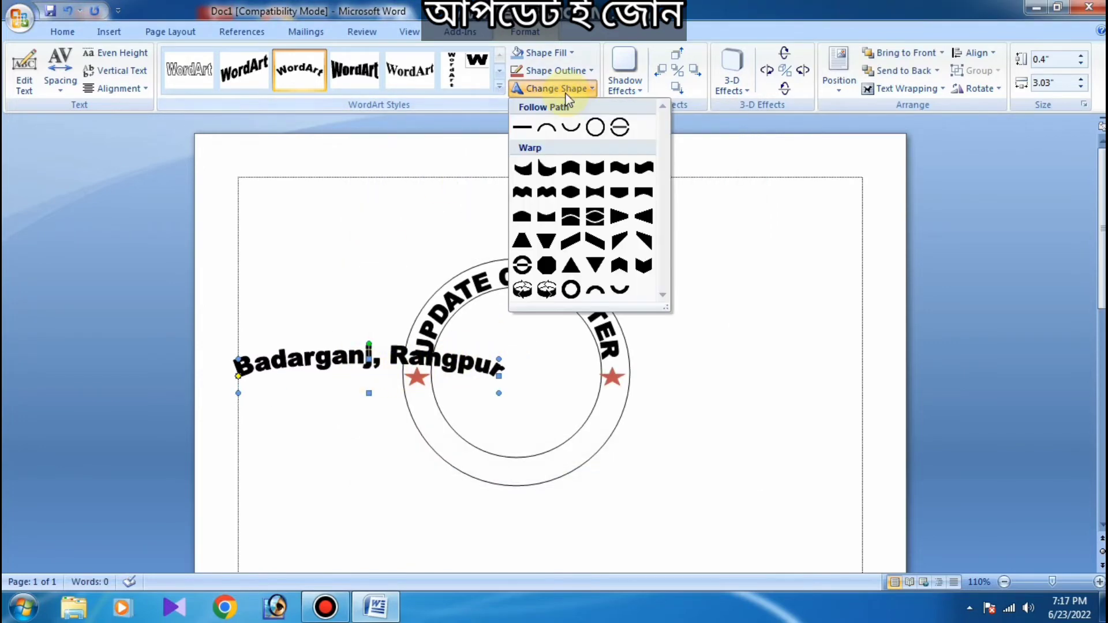
click(570, 130)
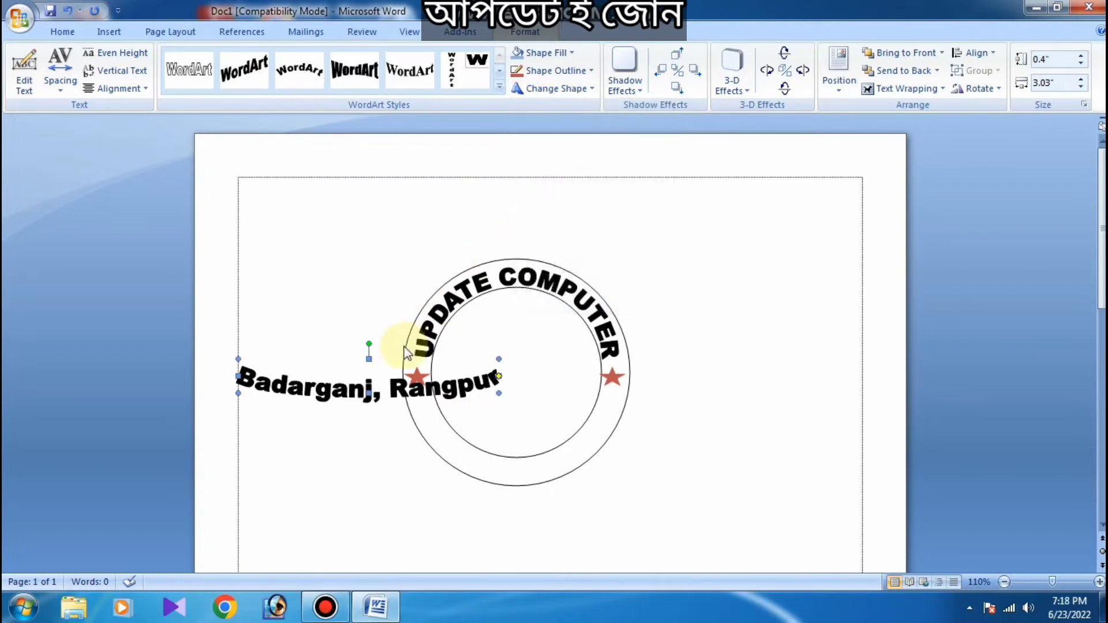
Move the Badarganj, Rangpur WordArt over the lower part of the ring and deepen its curve to about 2.35" high.
drag(369, 393, 512, 452)
drag(370, 451, 516, 460)
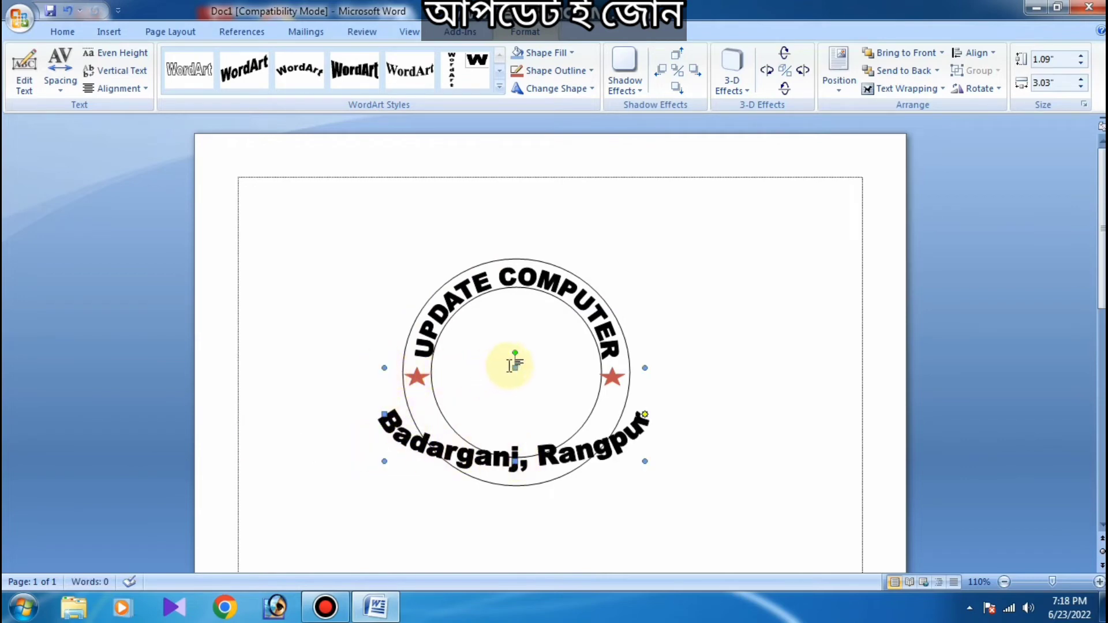
drag(514, 363, 490, 257)
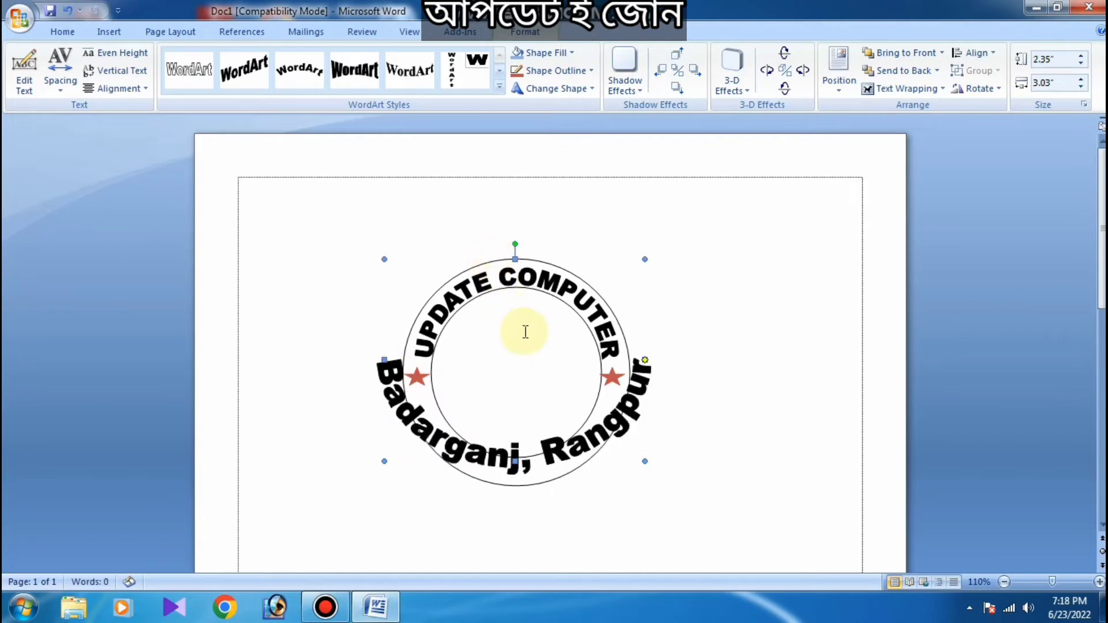
right_click(557, 453)
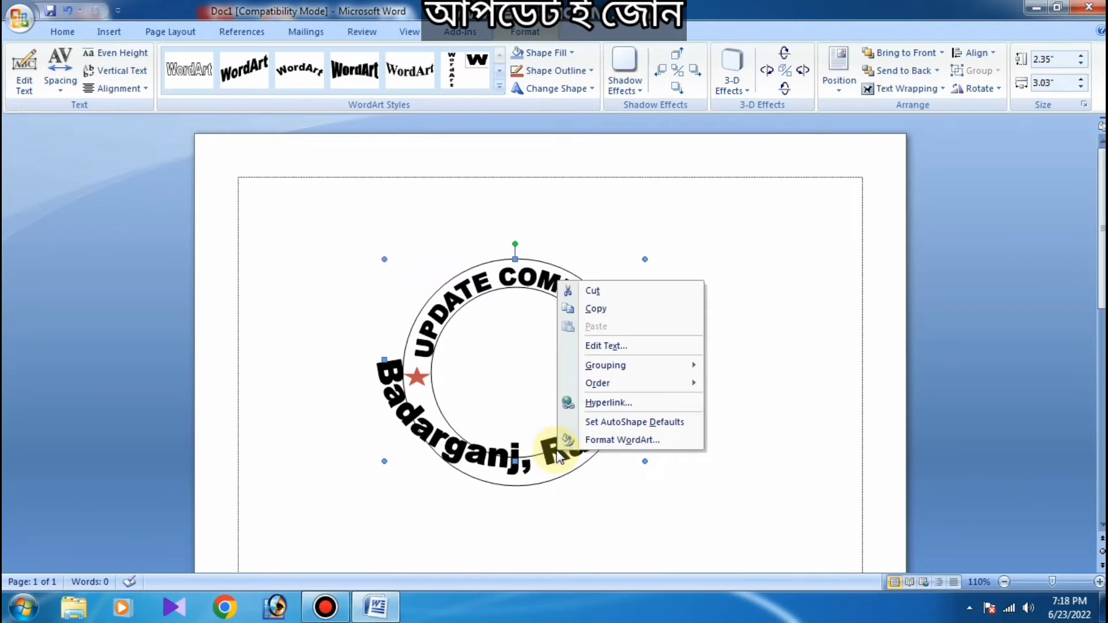
click(594, 440)
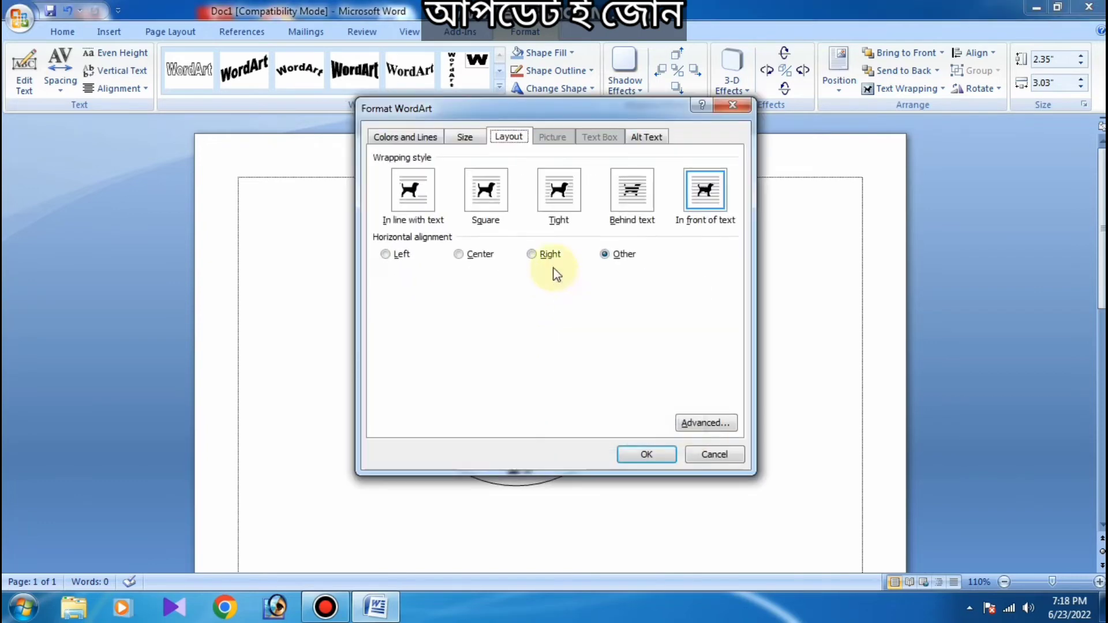
click(465, 138)
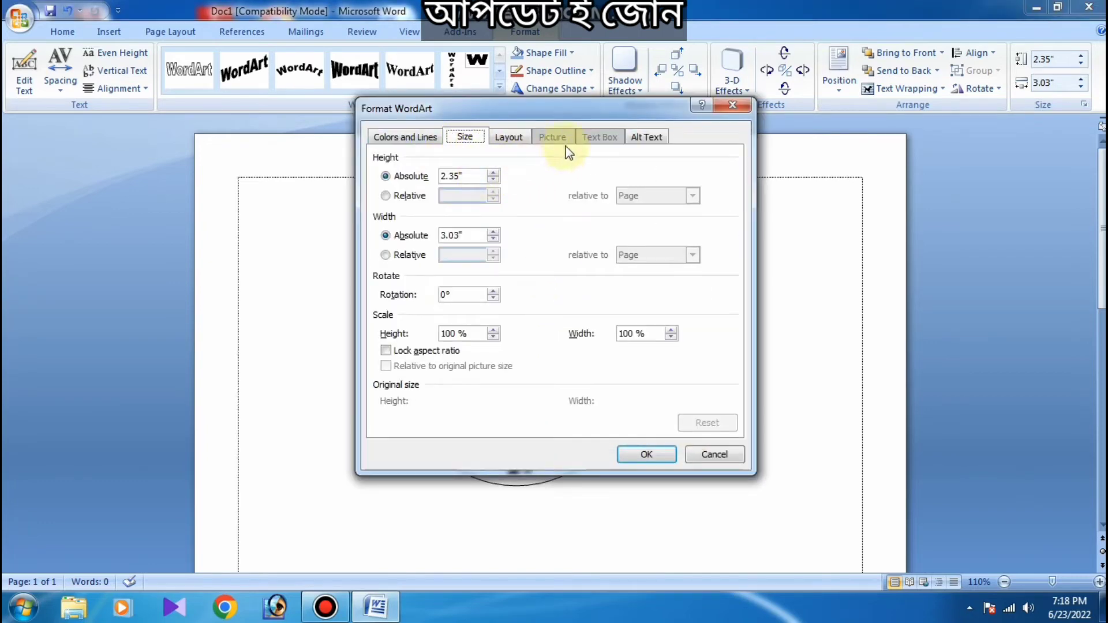
click(650, 137)
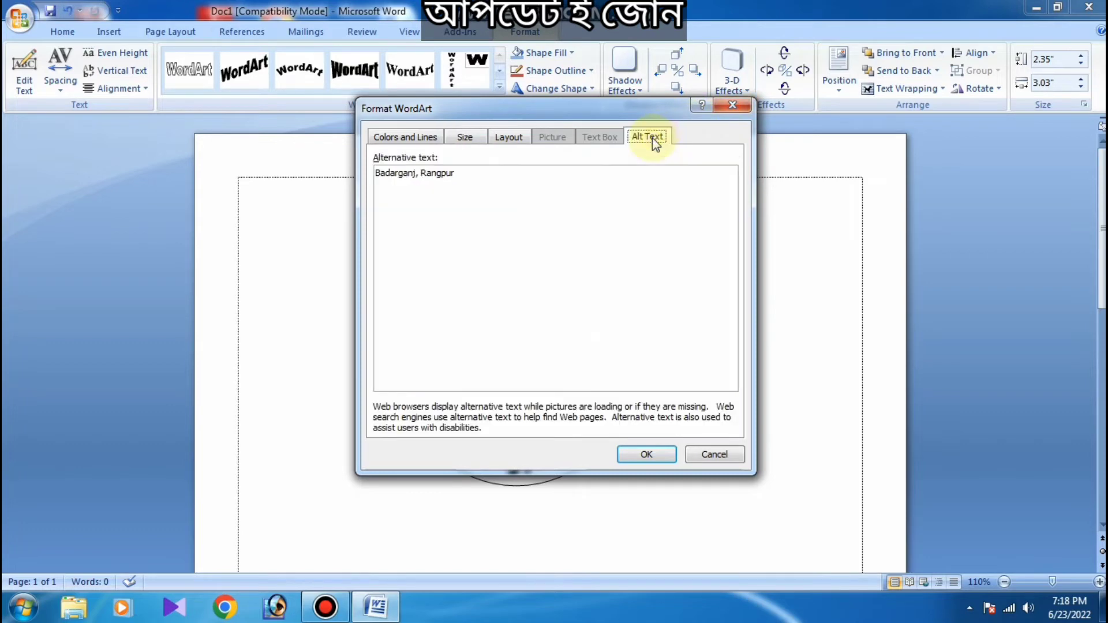
click(731, 107)
Set the Badarganj, Rangpur WordArt's font size to 16.
right_click(512, 466)
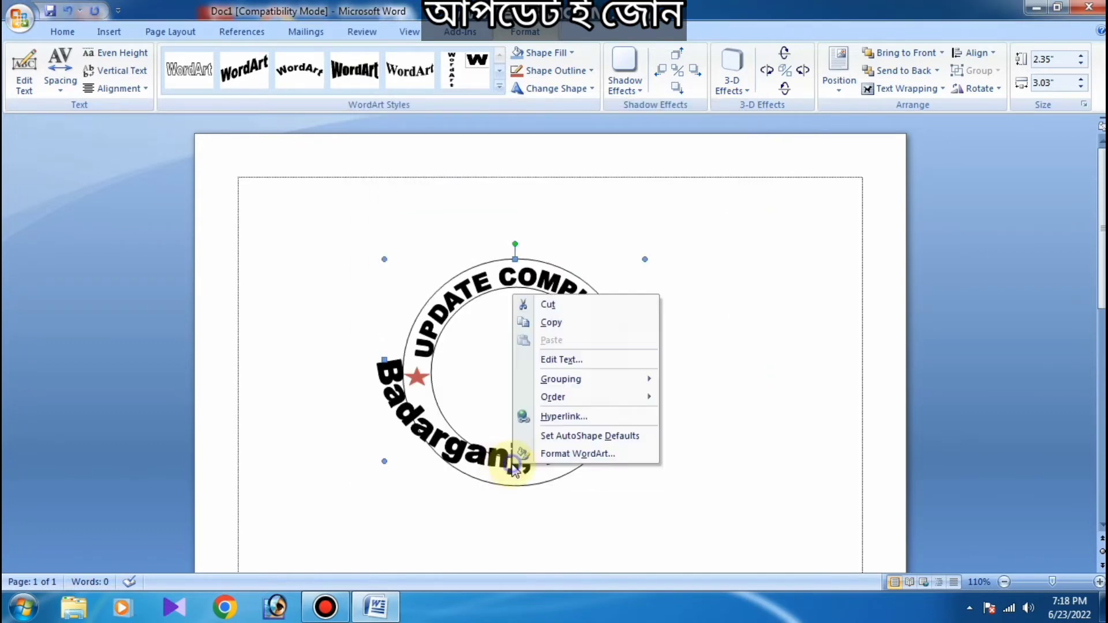
click(556, 367)
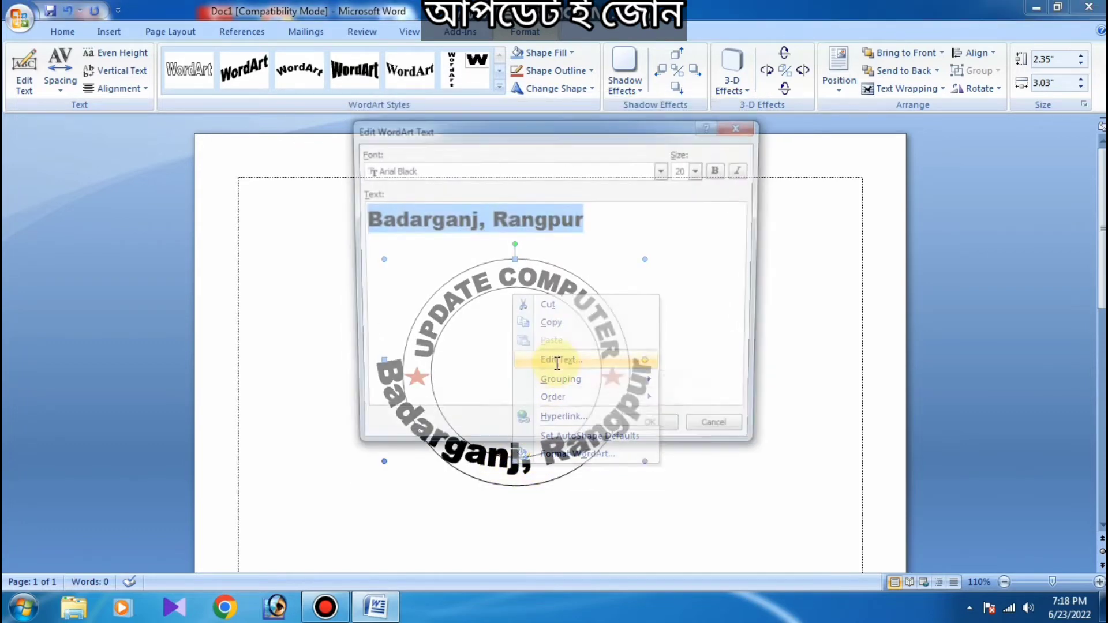
click(702, 169)
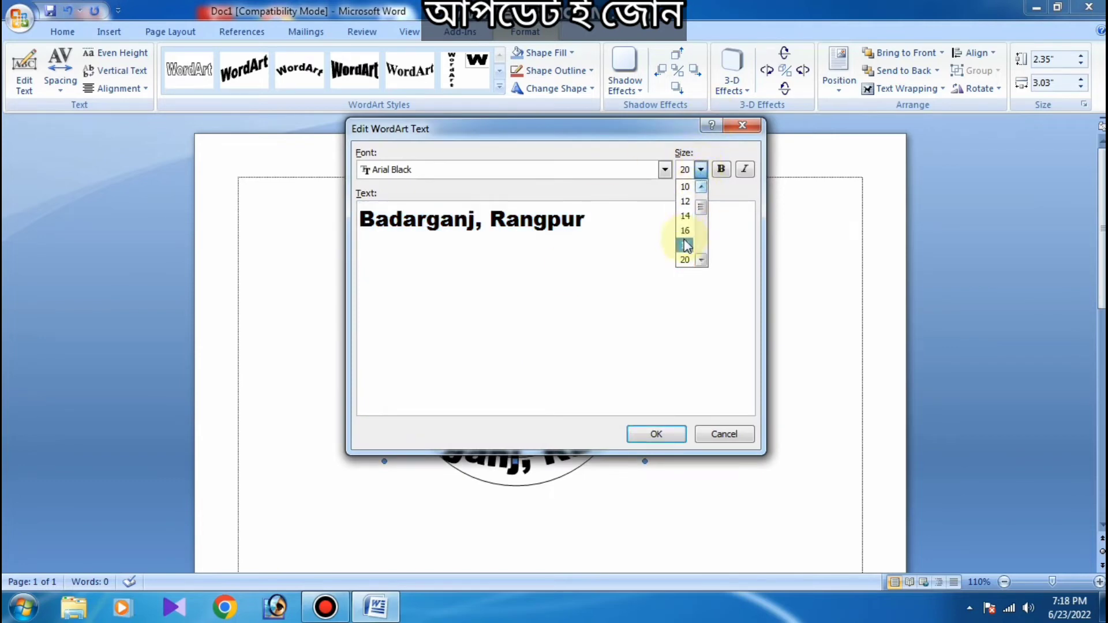
click(684, 231)
click(663, 441)
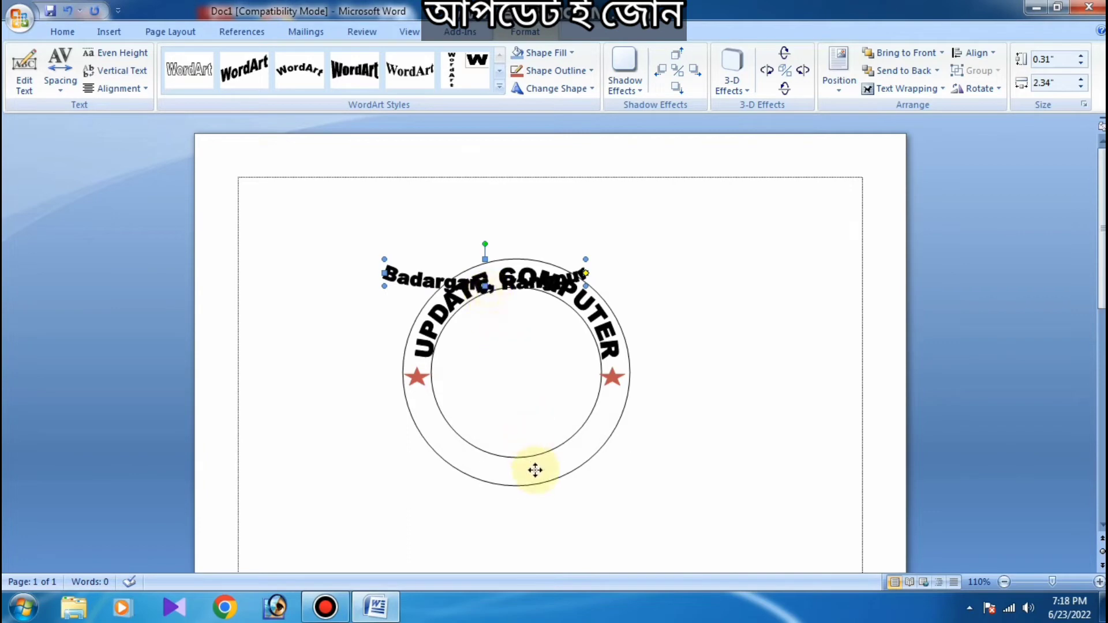
Move the Badarganj, Rangpur WordArt to the lower part of the ring and stretch it upward to about 1.56" by 2.39".
drag(535, 471, 534, 470)
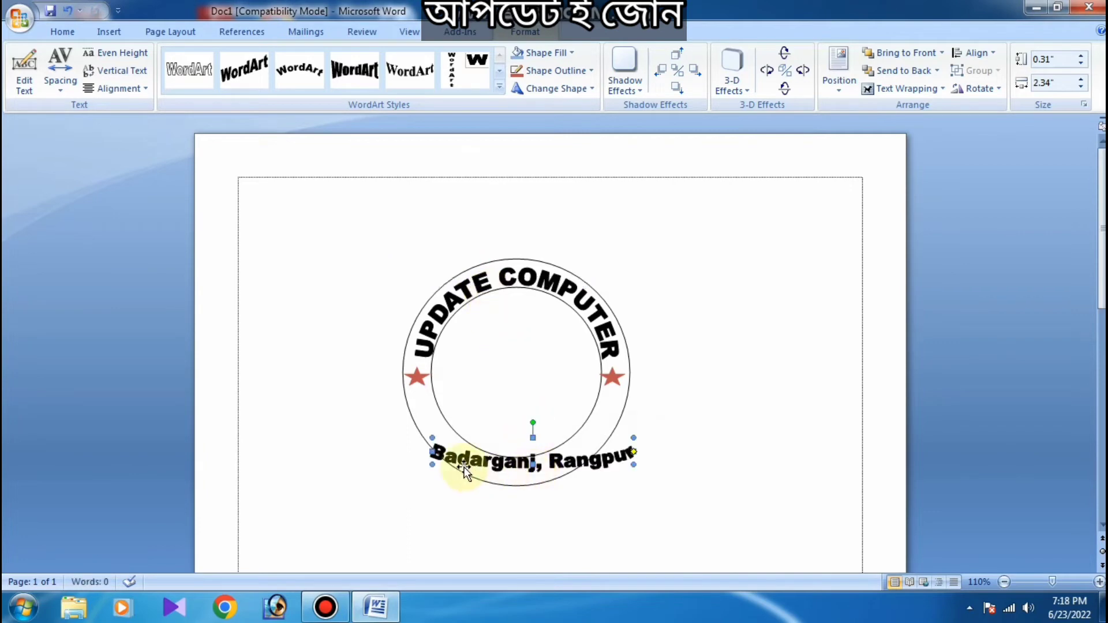
click(433, 441)
click(436, 449)
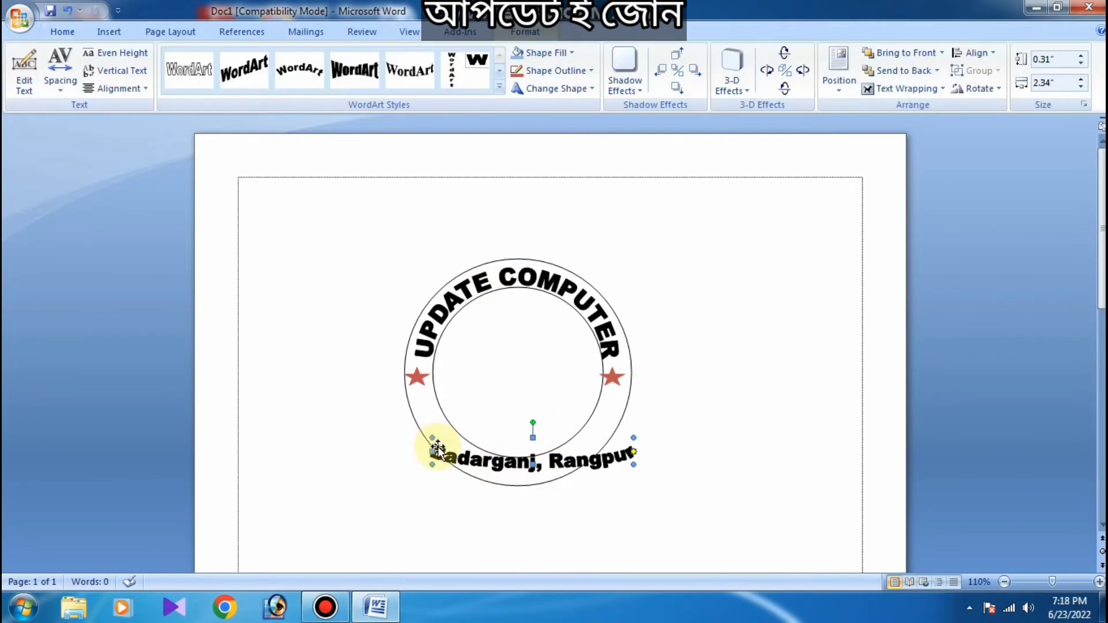
drag(438, 448, 425, 330)
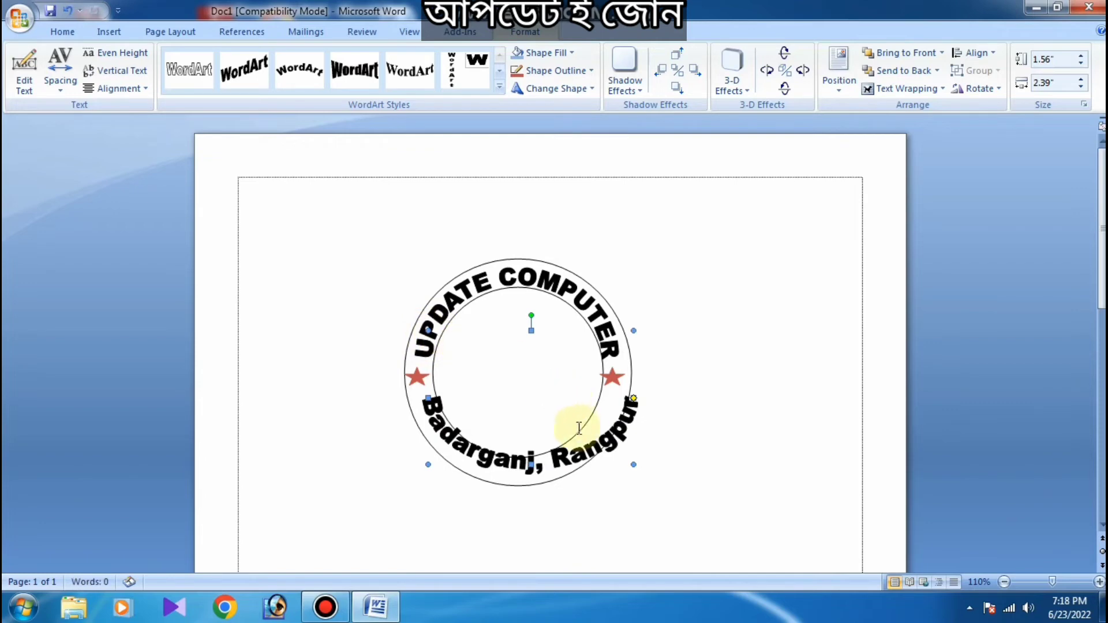
Resize the Badarganj, Rangpur WordArt to about 1.94" by 2.35" and nudge it so its curve fits centred within the lower ring.
click(635, 327)
click(634, 408)
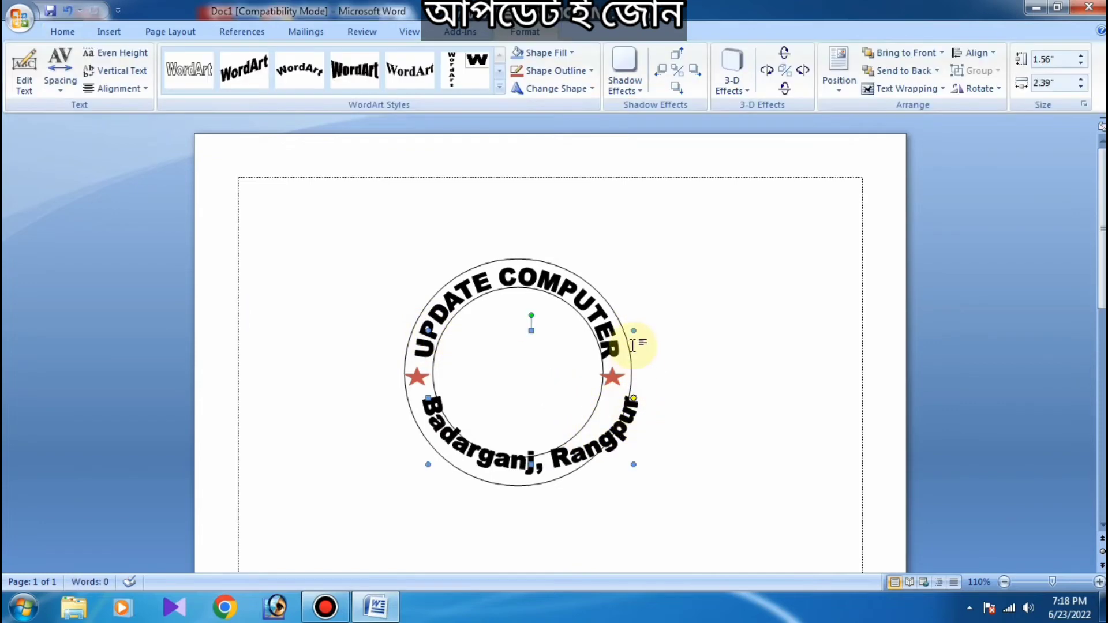
drag(630, 327, 606, 299)
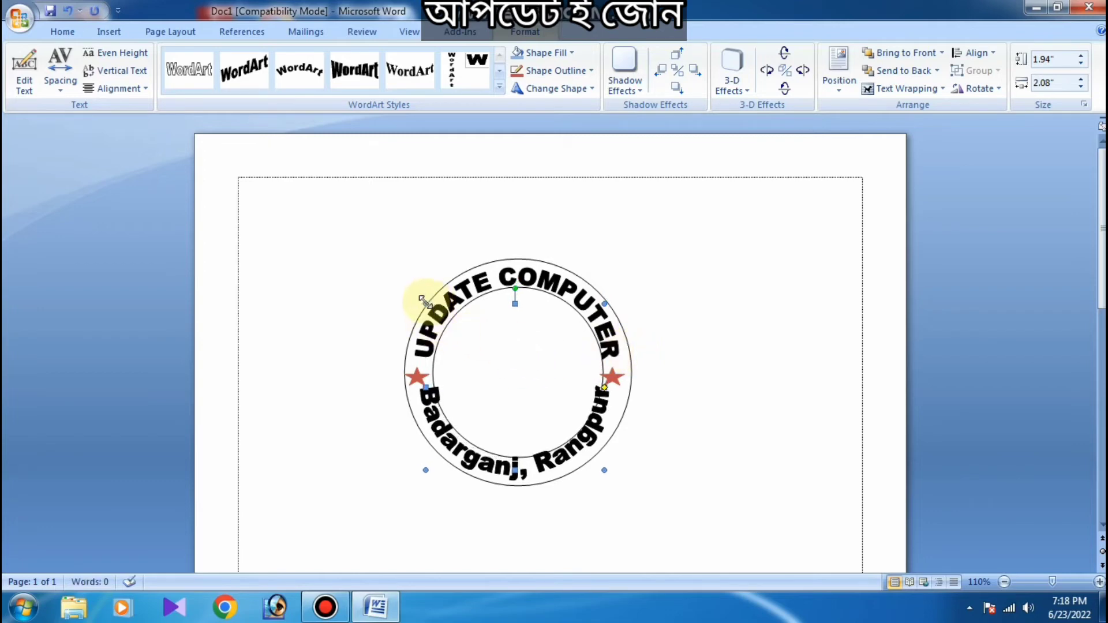
drag(420, 302, 413, 302)
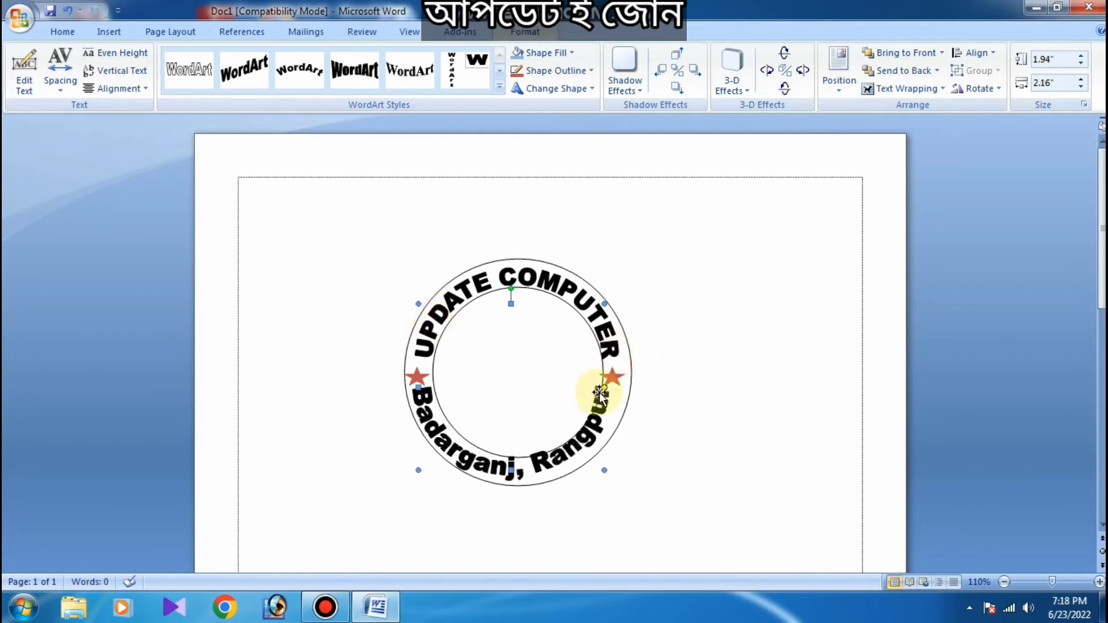
drag(605, 302, 621, 305)
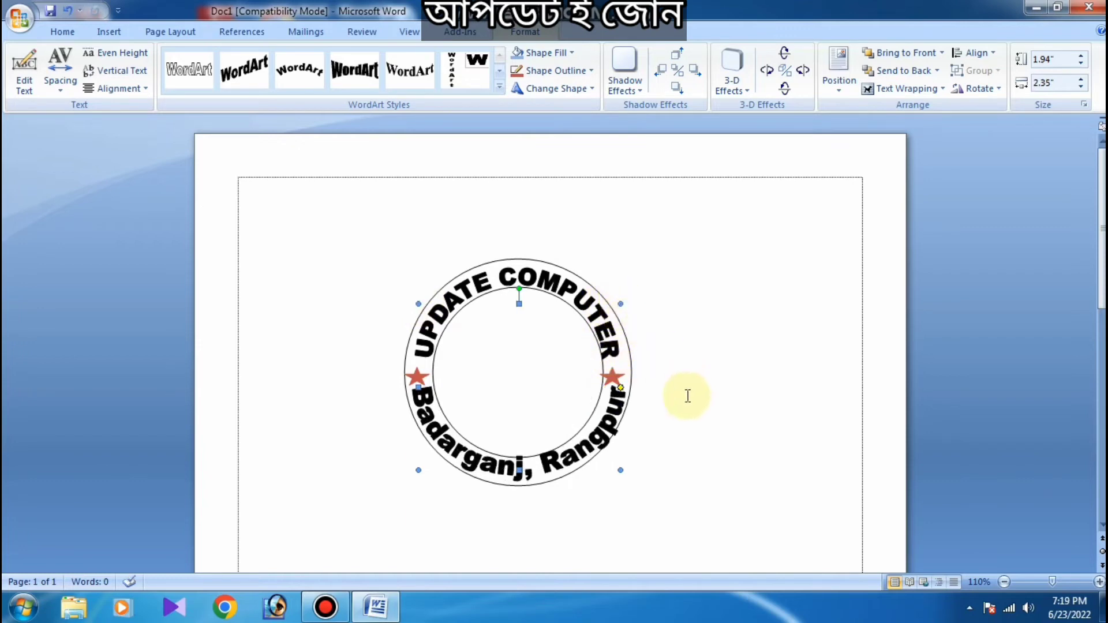
key(ctrl+z)
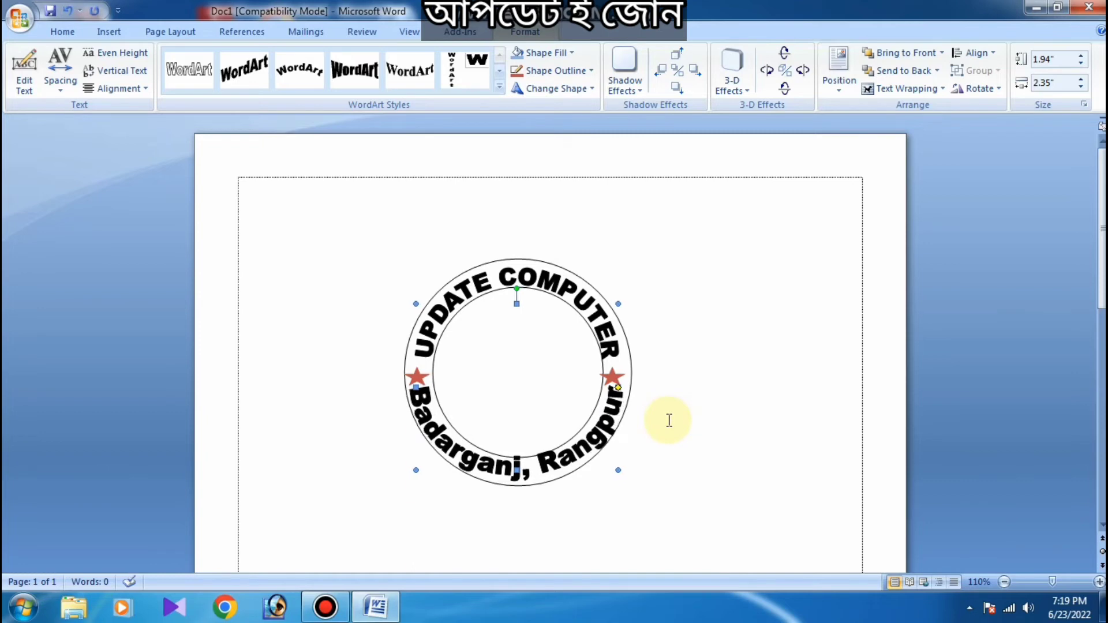
click(517, 410)
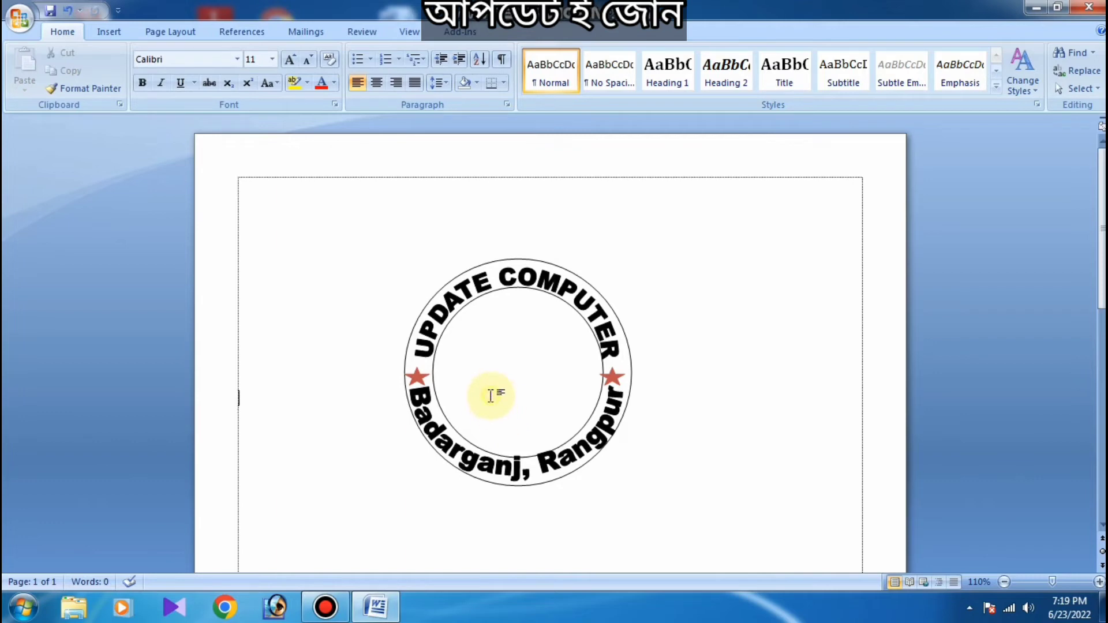
Insert the computer picture named download from the desktop into the Word document.
click(157, 33)
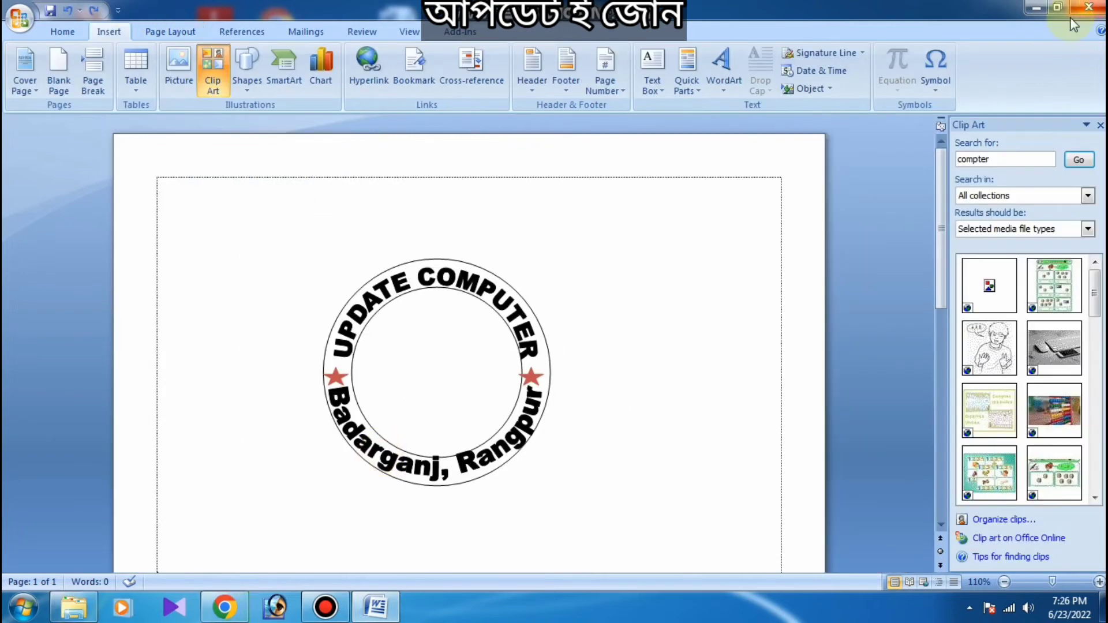
click(1033, 10)
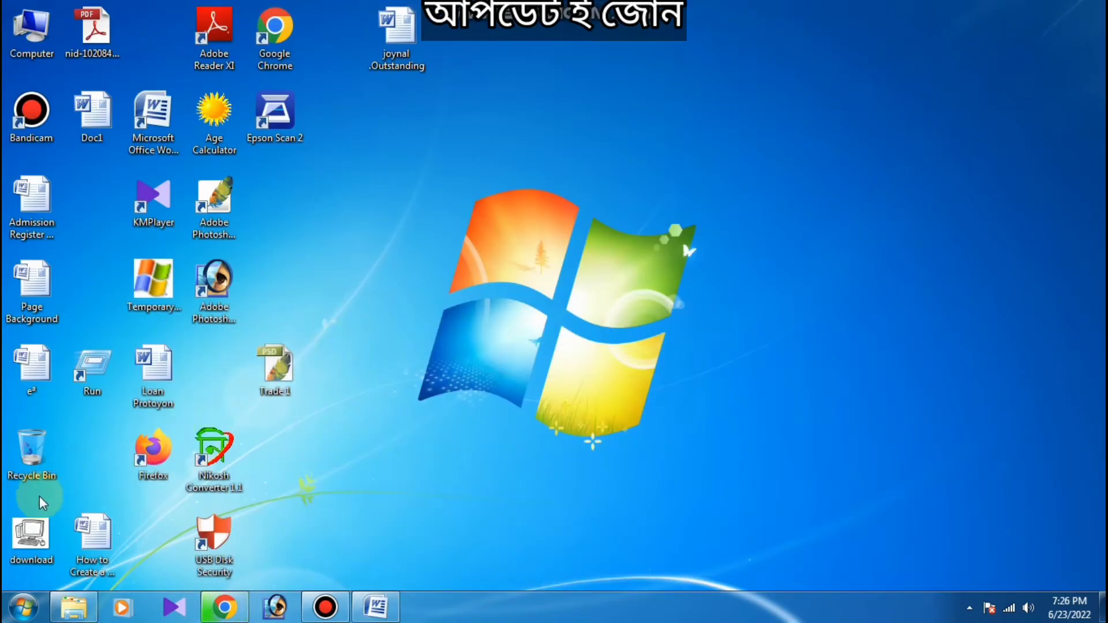
drag(32, 534, 249, 390)
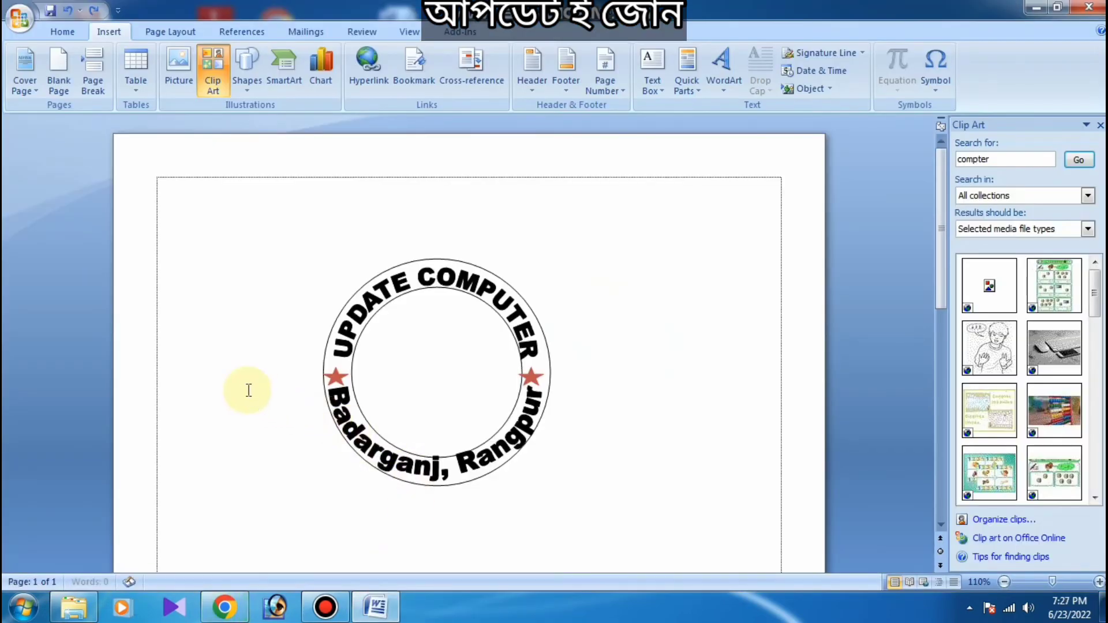
scroll(248, 390, down, 8)
scroll(254, 369, up, 5)
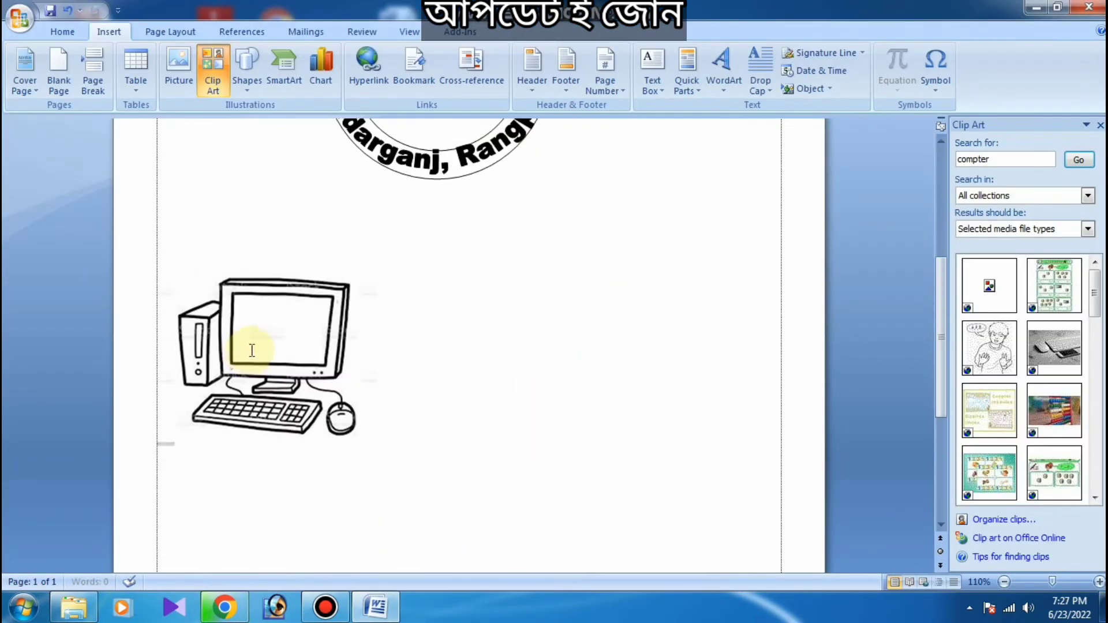
Set the computer picture's wrapping style to In front of text.
click(266, 462)
right_click(268, 461)
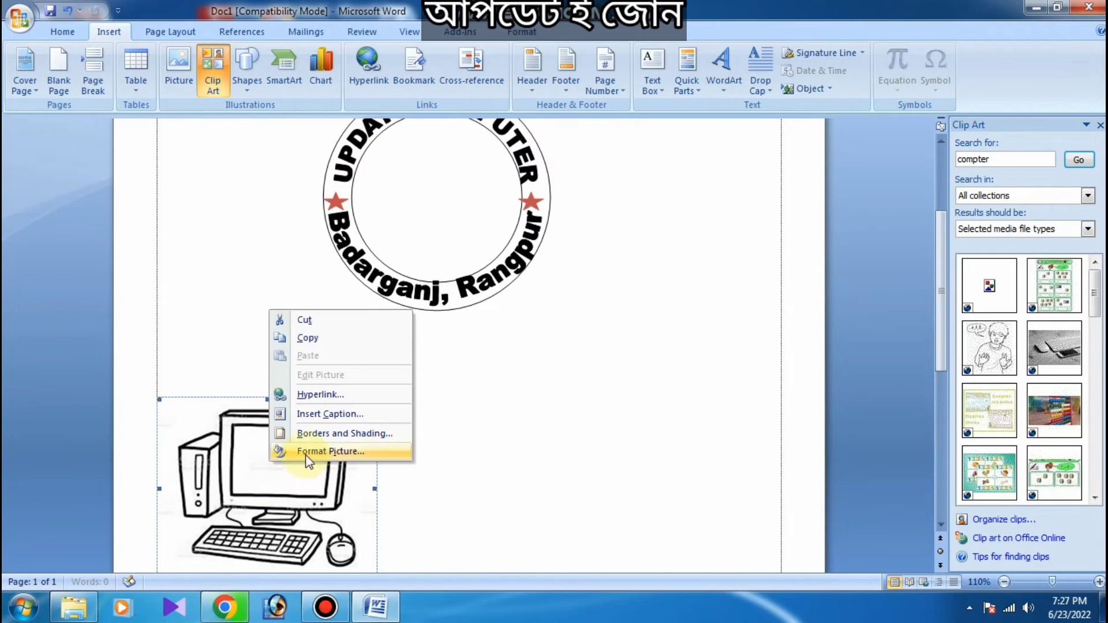
click(305, 452)
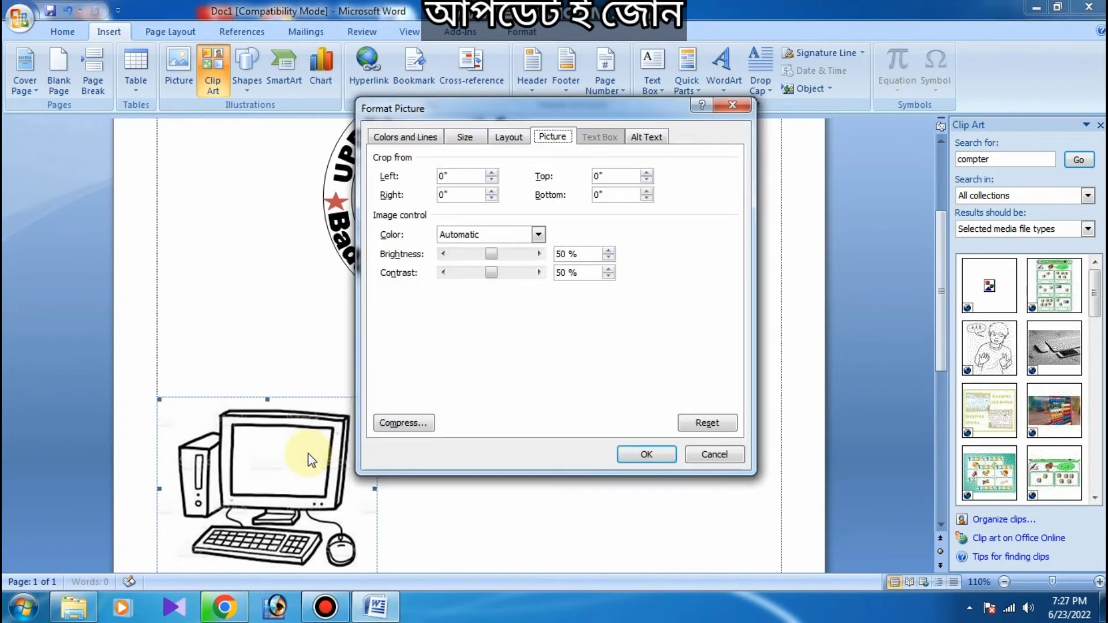
click(520, 138)
click(704, 191)
click(646, 454)
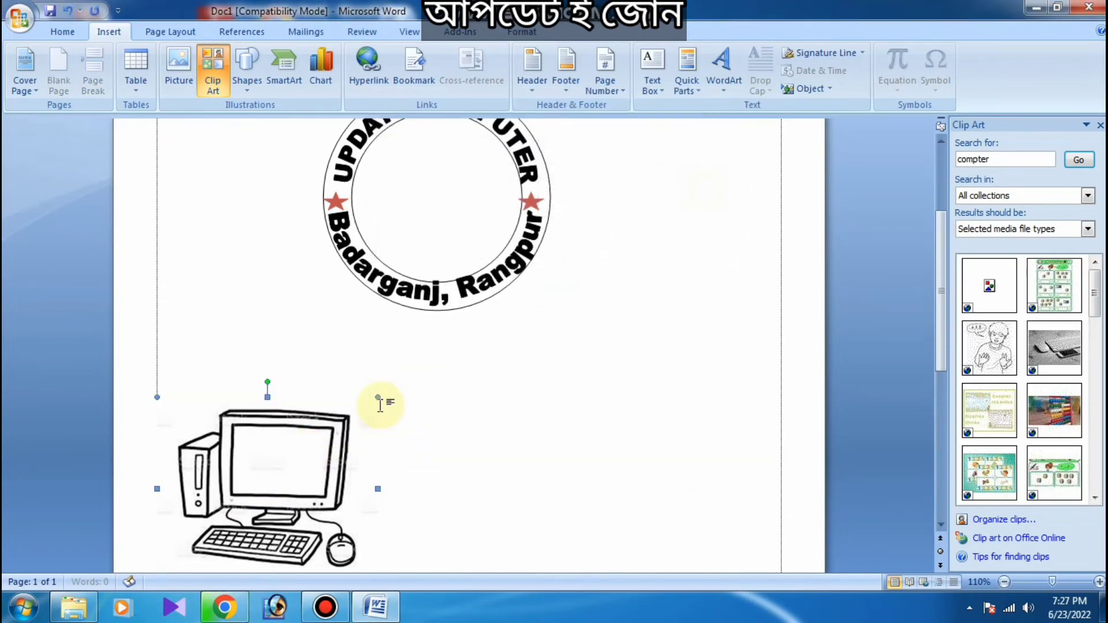
Shrink the computer picture to fit inside the seal's inner circle and position it slightly above the circle's centre.
drag(265, 468, 423, 201)
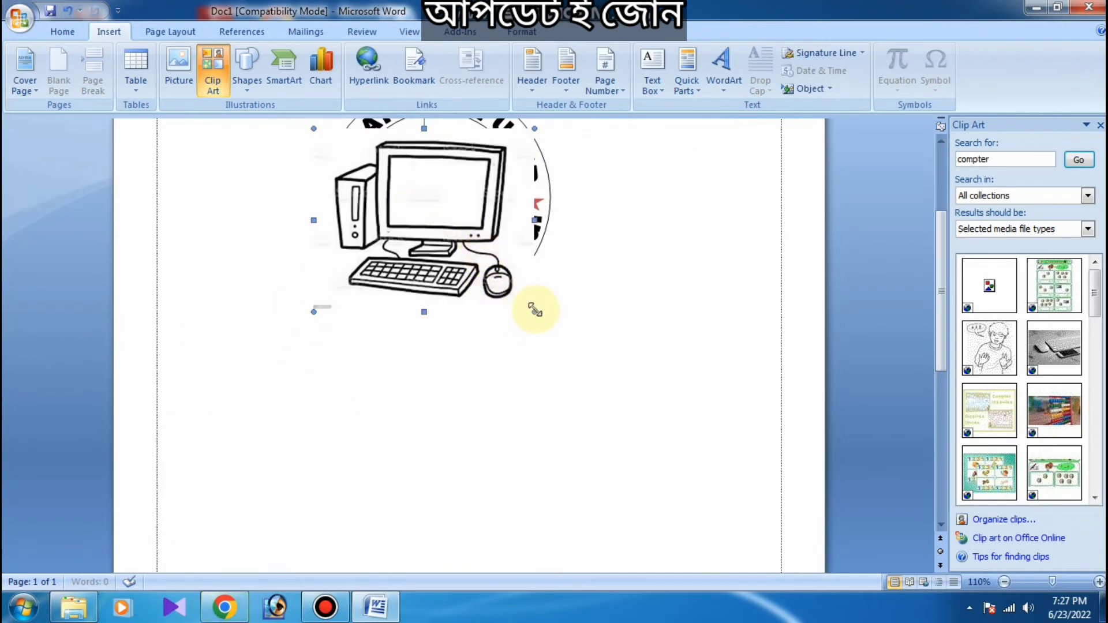
drag(534, 310, 412, 210)
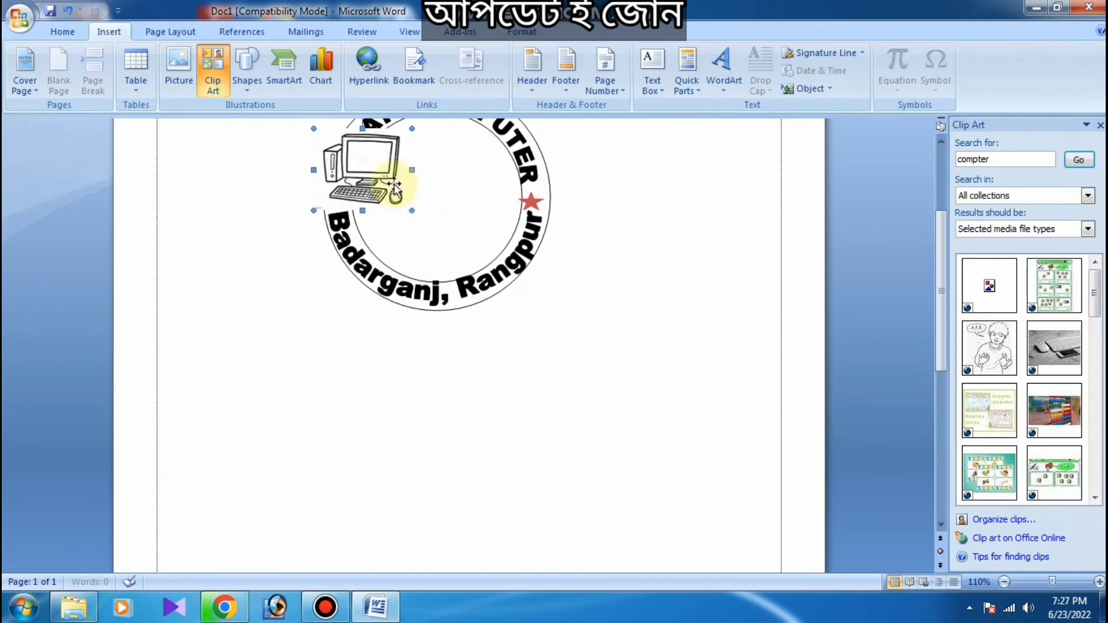
drag(372, 169, 453, 185)
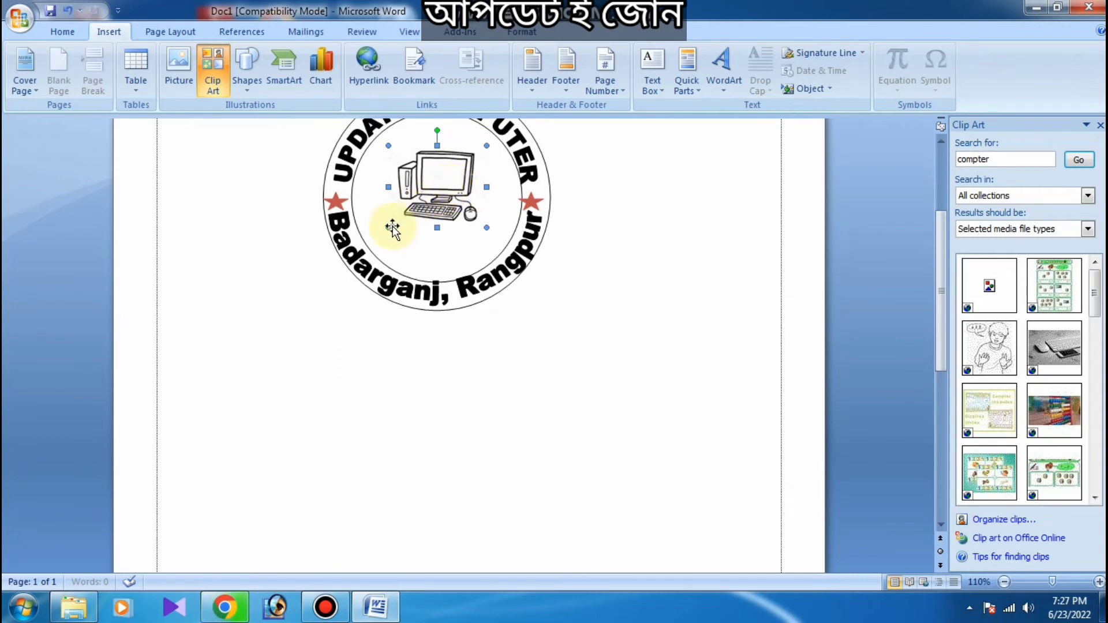
drag(389, 227, 383, 233)
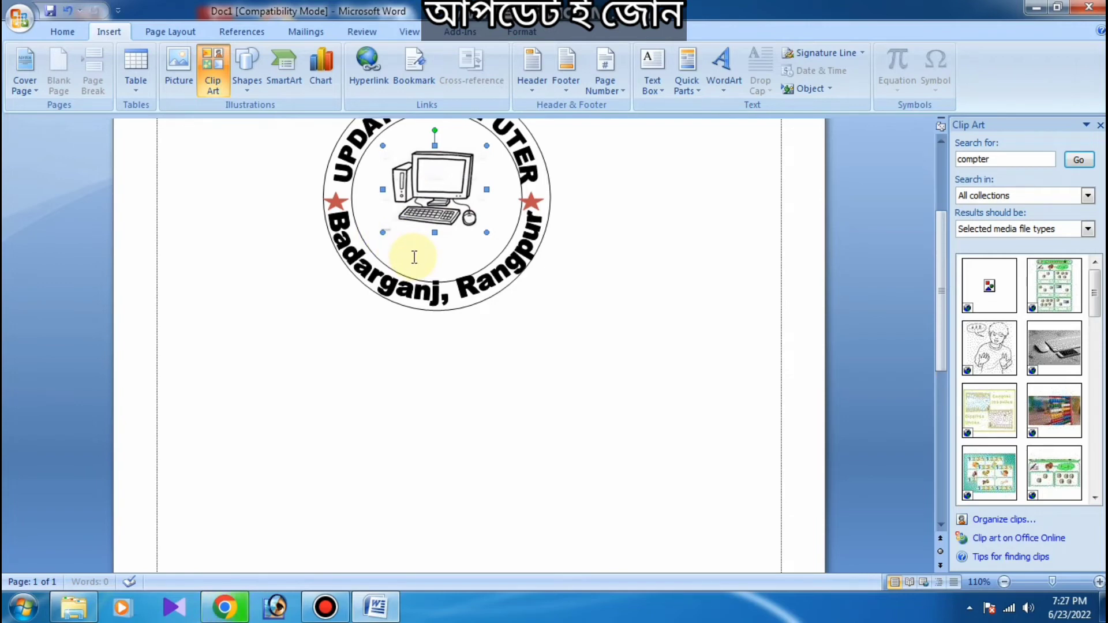
click(383, 349)
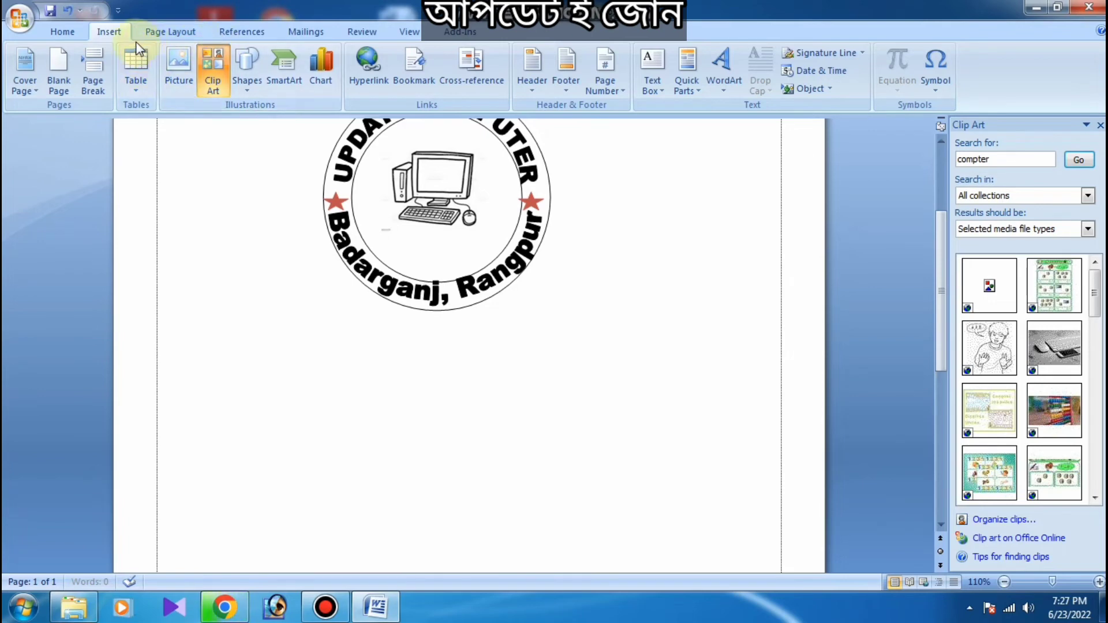
Draw a Down Ribbon banner about 3.53" wide and 0.48" high, centred directly below the seal.
click(246, 72)
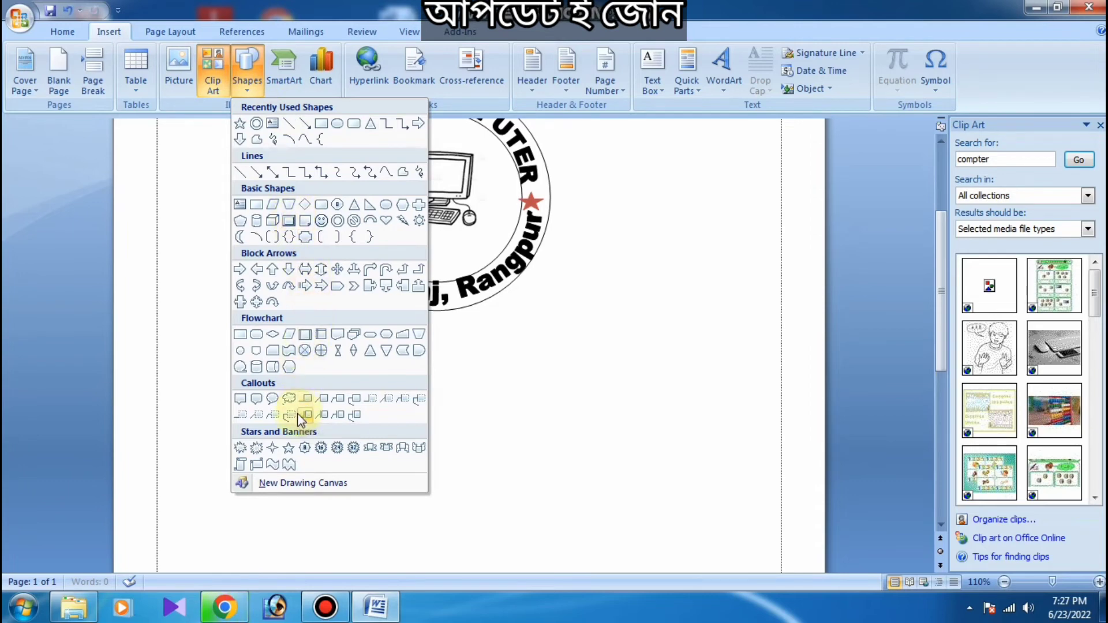
click(386, 450)
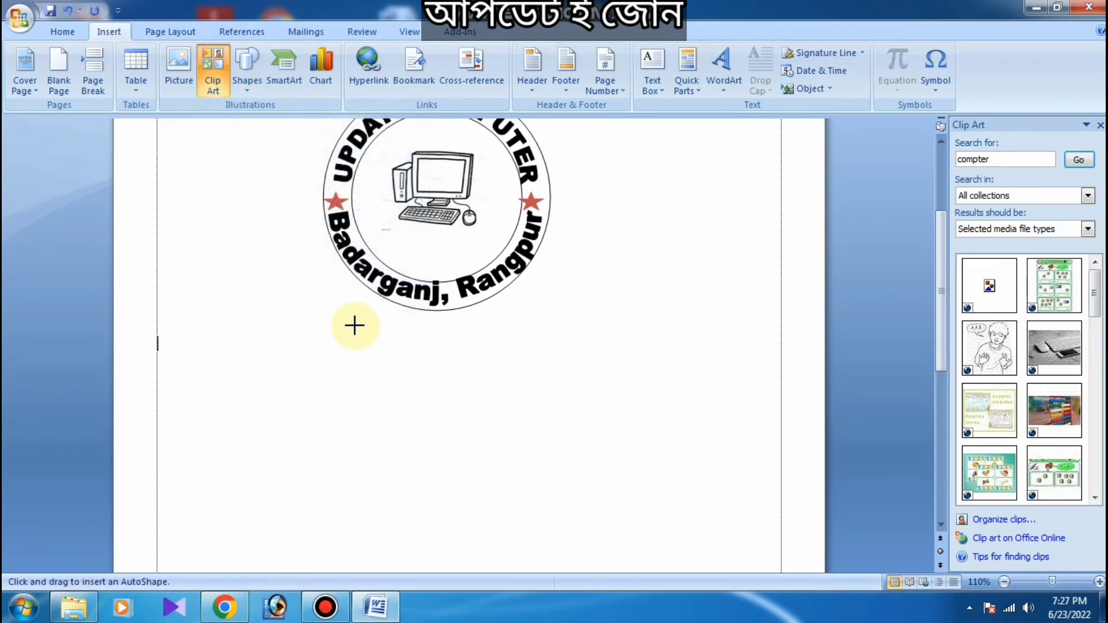
drag(353, 324, 658, 367)
drag(545, 356, 475, 341)
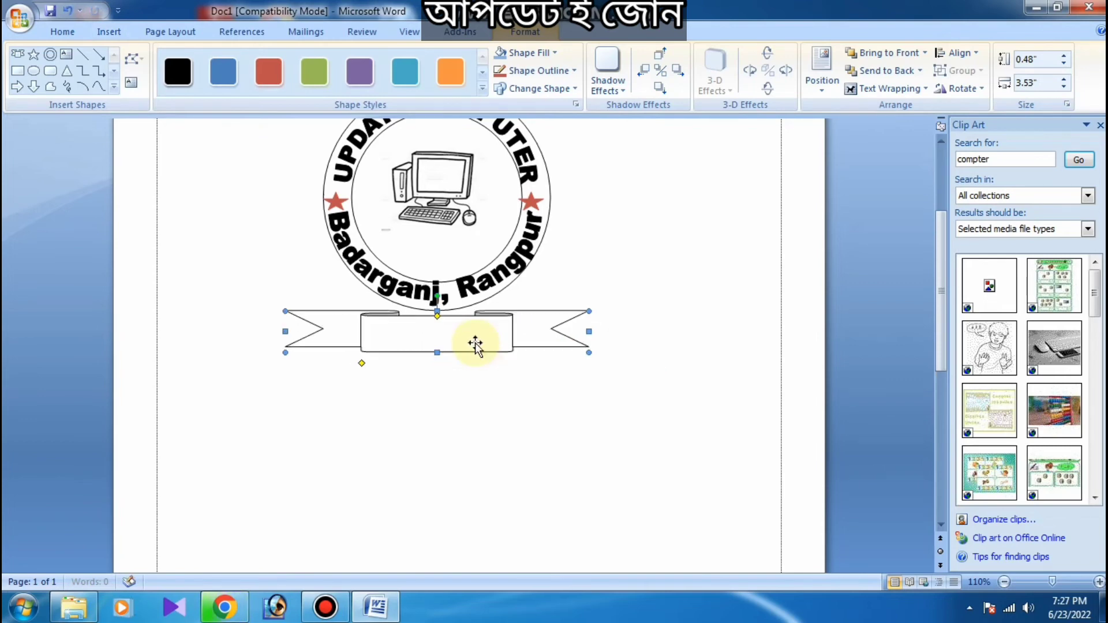
Add the text EDUCATION inside the ribbon banner and apply the purple text box style to the banner.
right_click(426, 340)
click(461, 398)
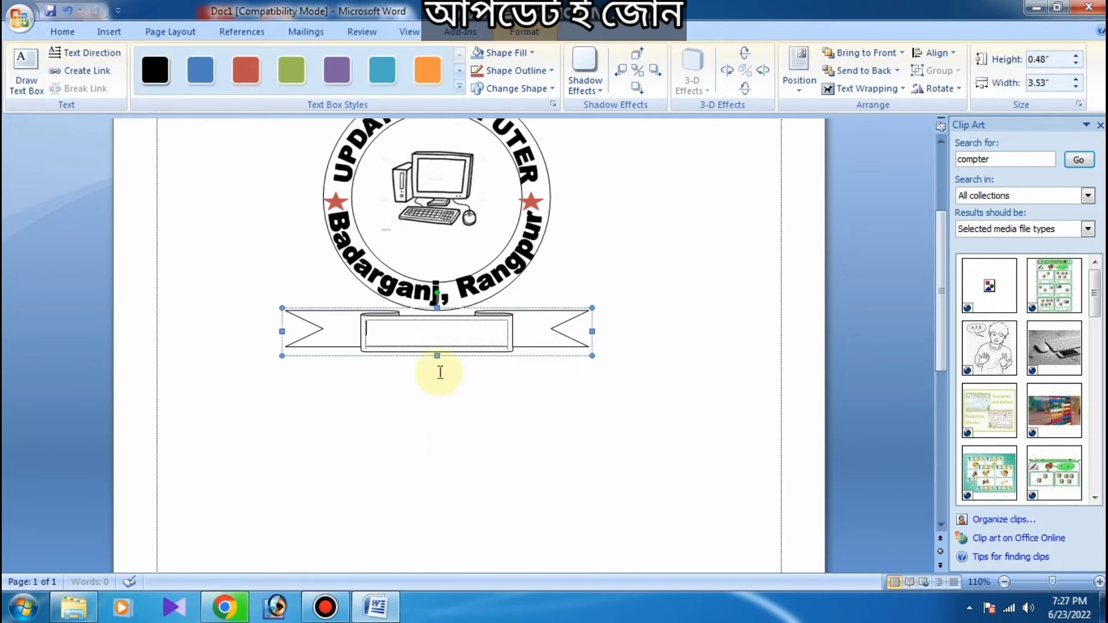
text(EDUCATION)
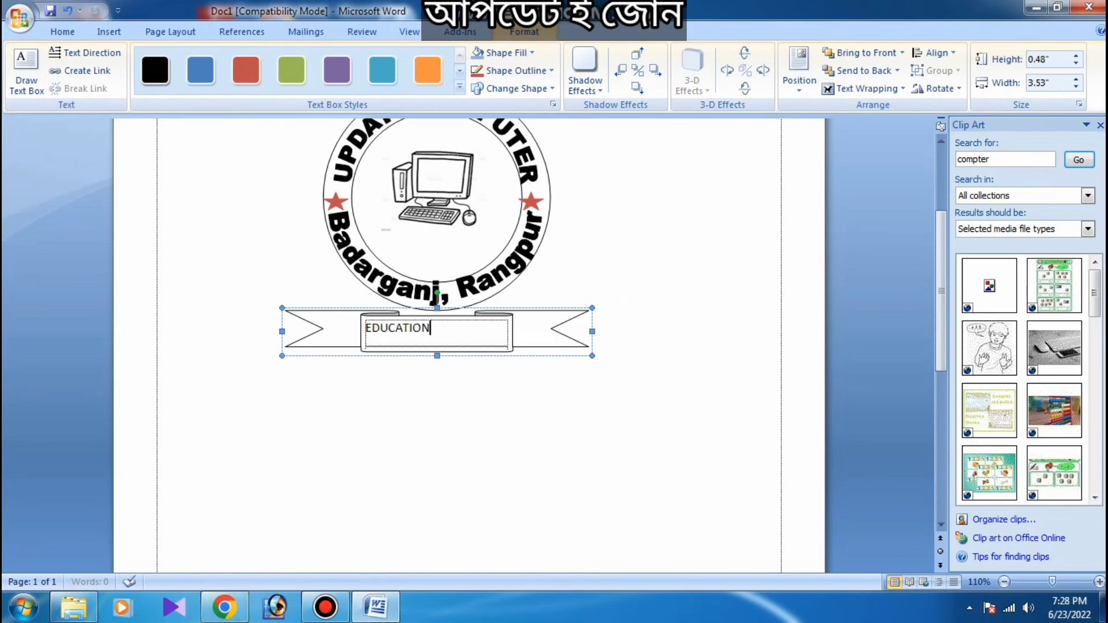
drag(434, 328, 348, 329)
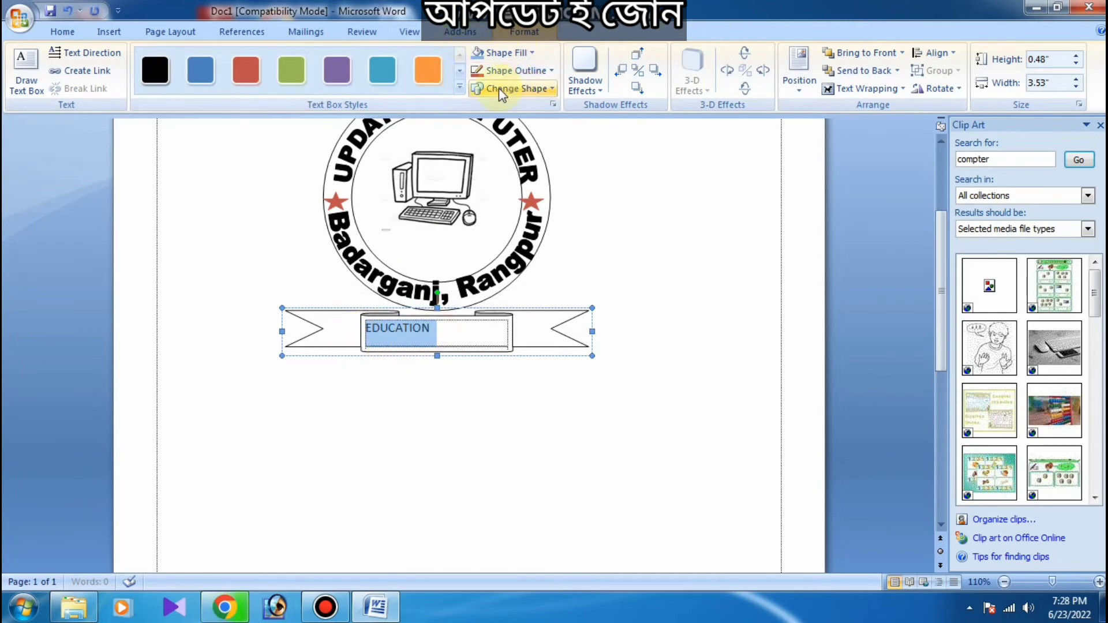
click(334, 75)
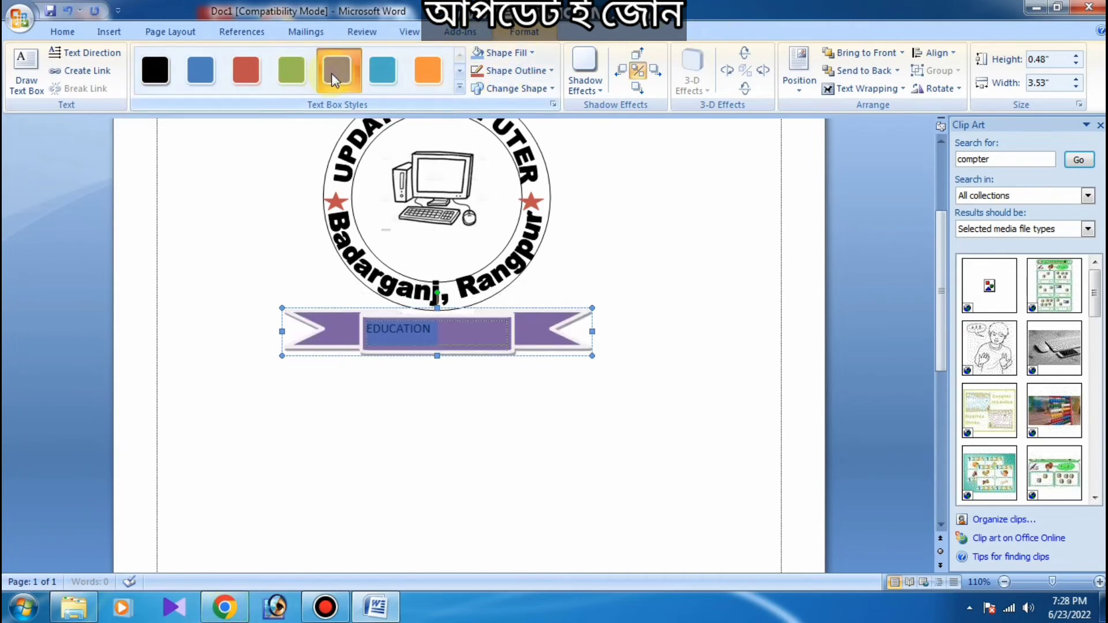
Make the EDUCATION text in the ribbon white and bold.
click(442, 333)
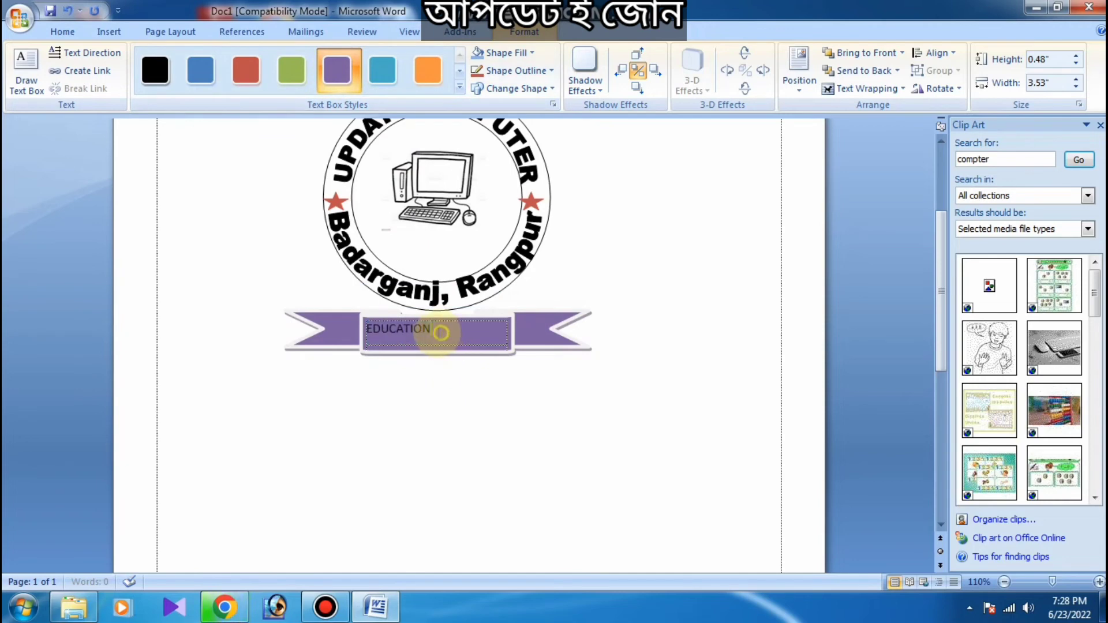
drag(441, 333, 334, 327)
click(61, 32)
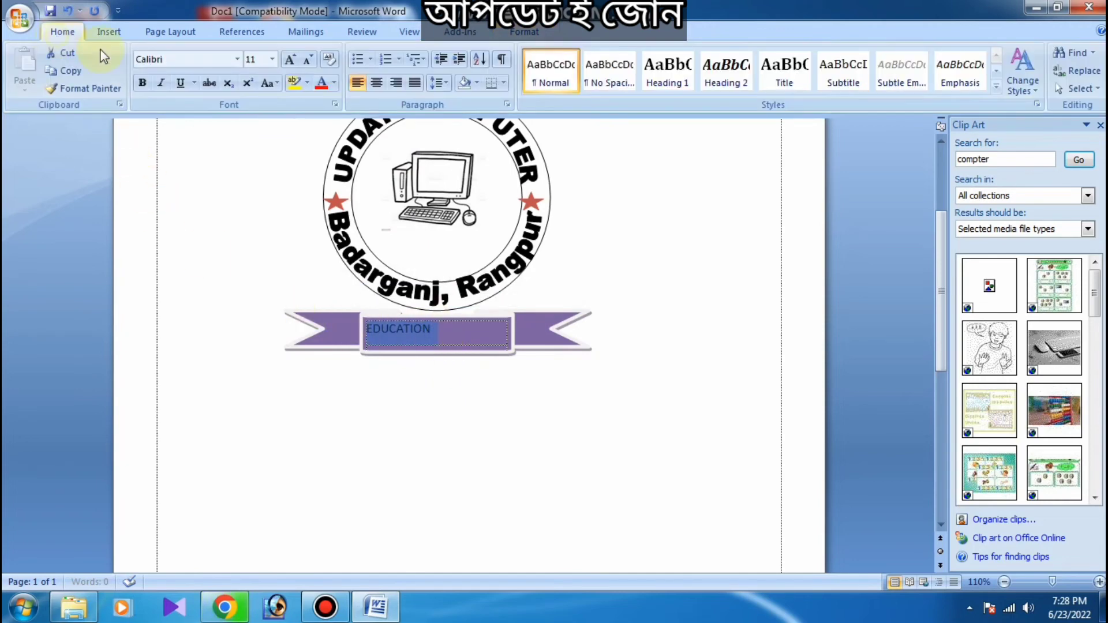
click(334, 87)
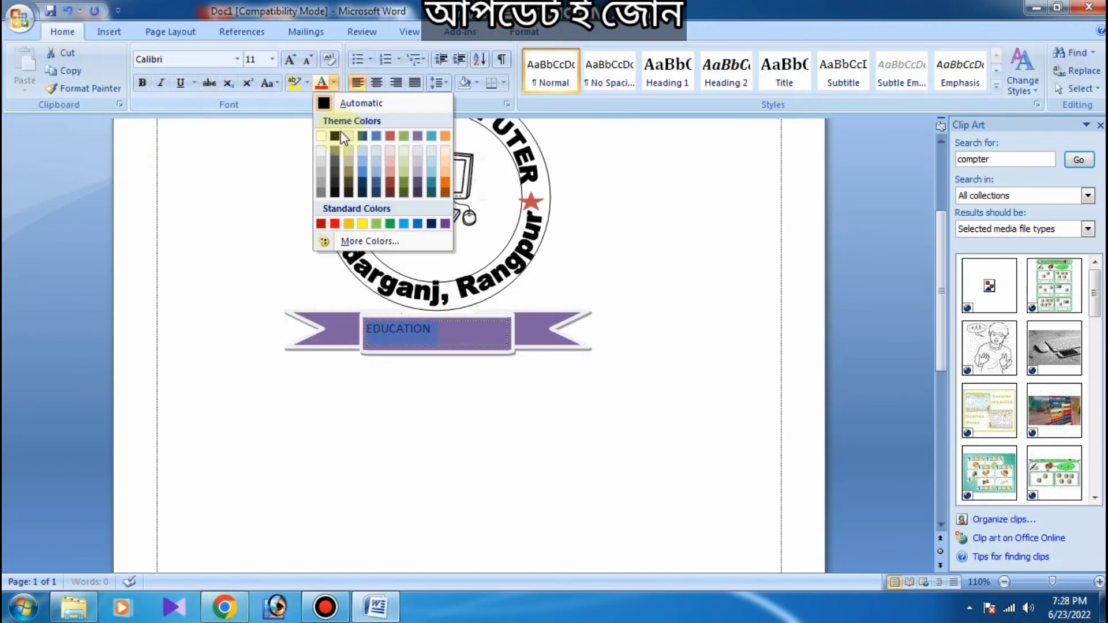
click(322, 136)
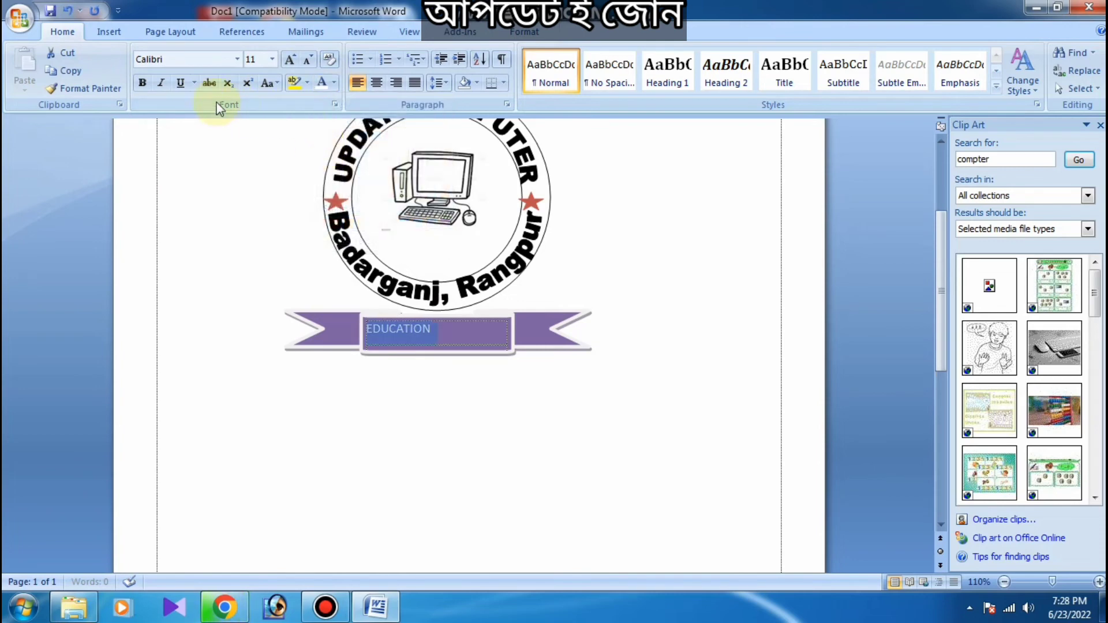
click(142, 82)
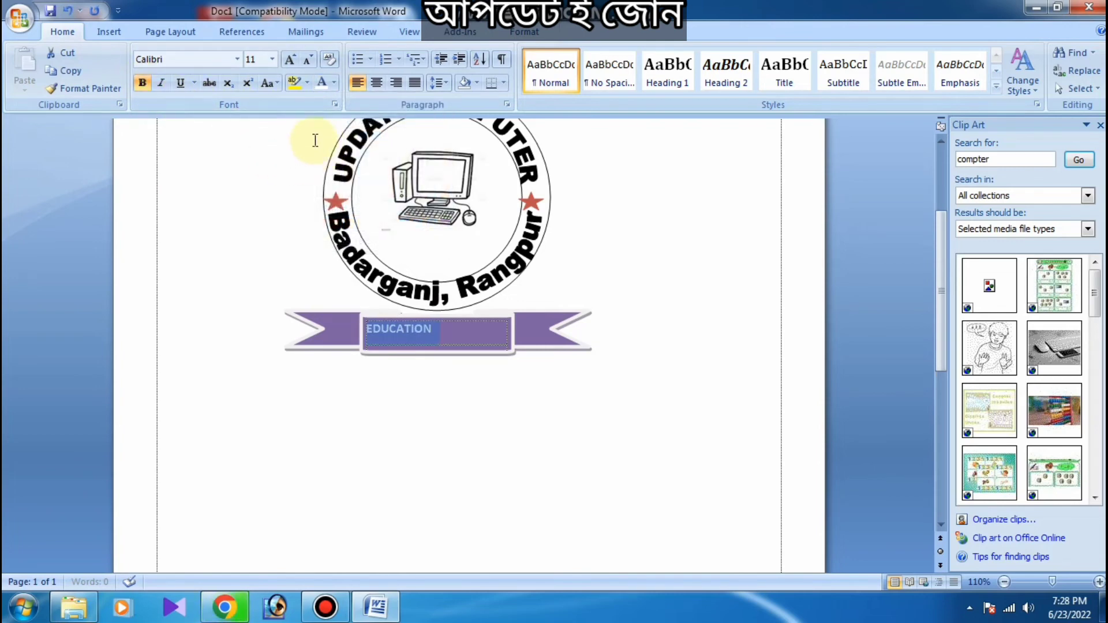
Enlarge the ribbon's EDUCATION text to 18 pt and centre it horizontally.
key(ctrl+bracketright)
key(ctrl+bracketright)
key(ctrl+bracketright)
key(ctrl+bracketright)
key(ctrl+bracketright)
key(ctrl+bracketright)
key(ctrl+bracketright)
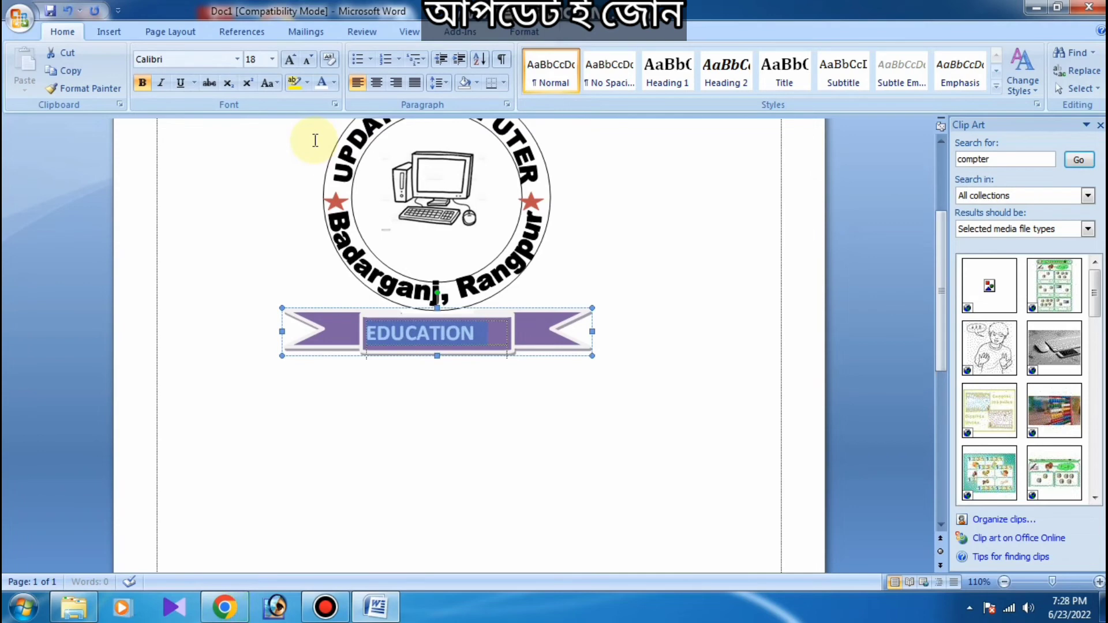
click(376, 83)
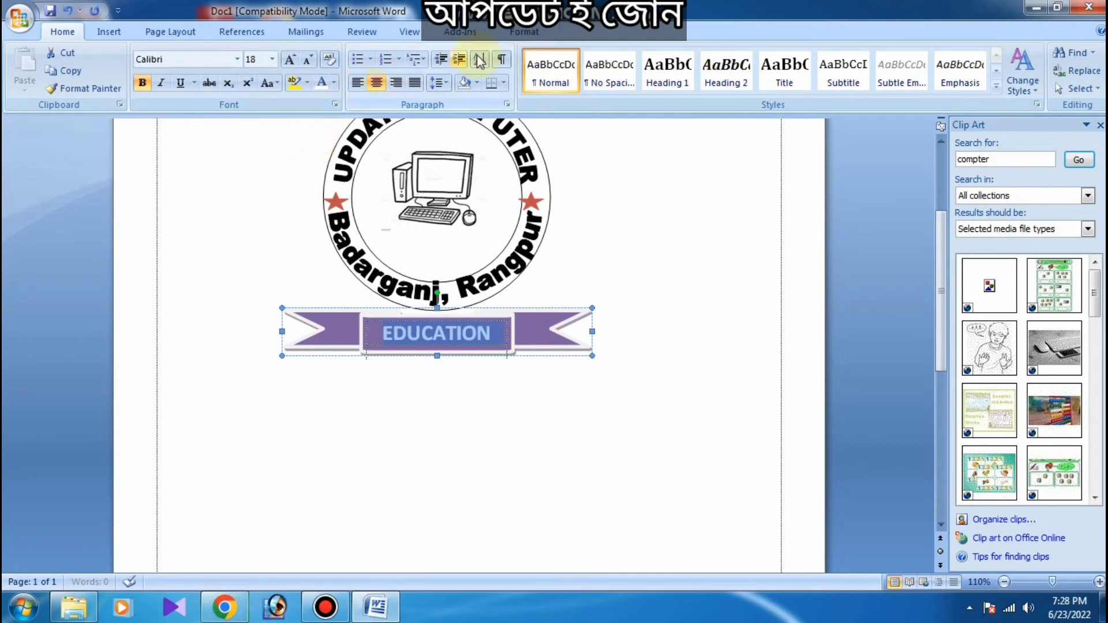
click(546, 36)
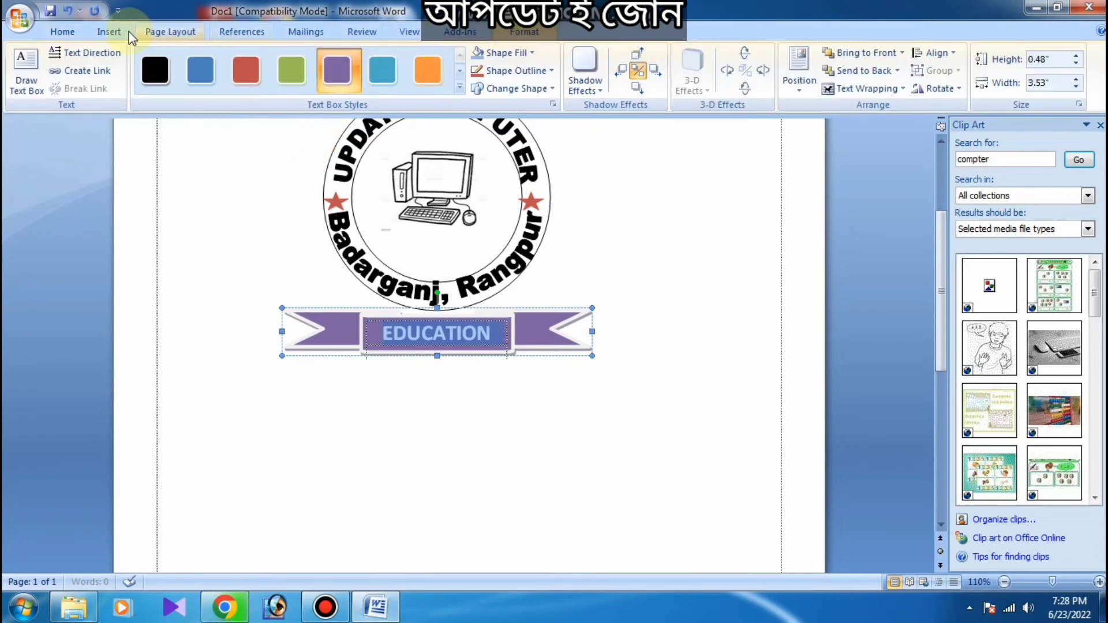
click(62, 32)
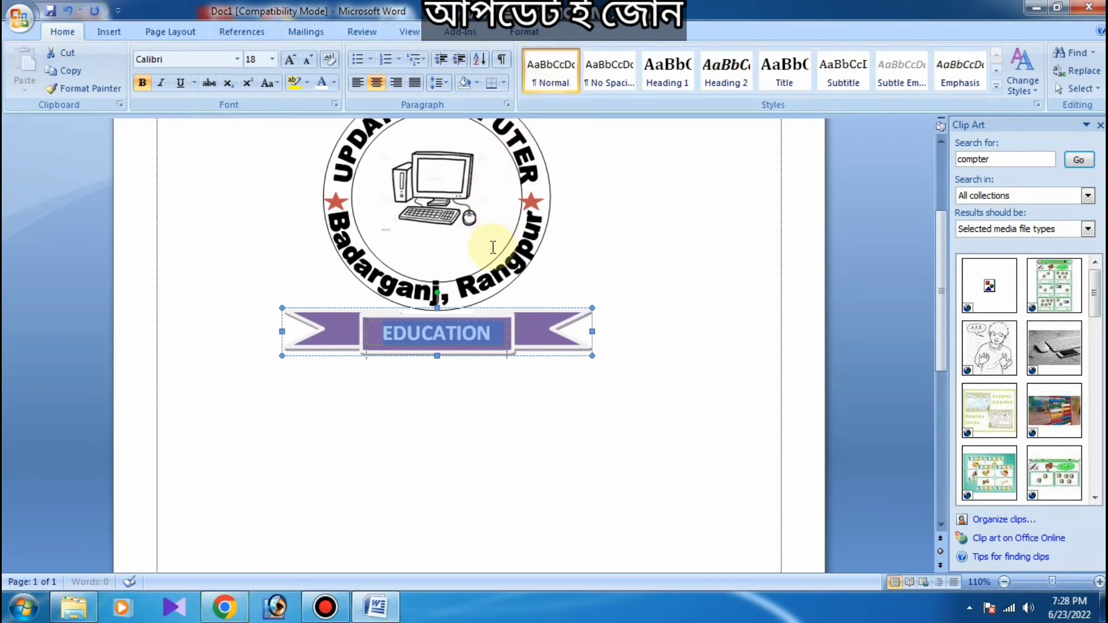
click(556, 289)
Change the fill color of the curved UPDATE COMPUTER WordArt to standard green.
scroll(556, 287, up, 3)
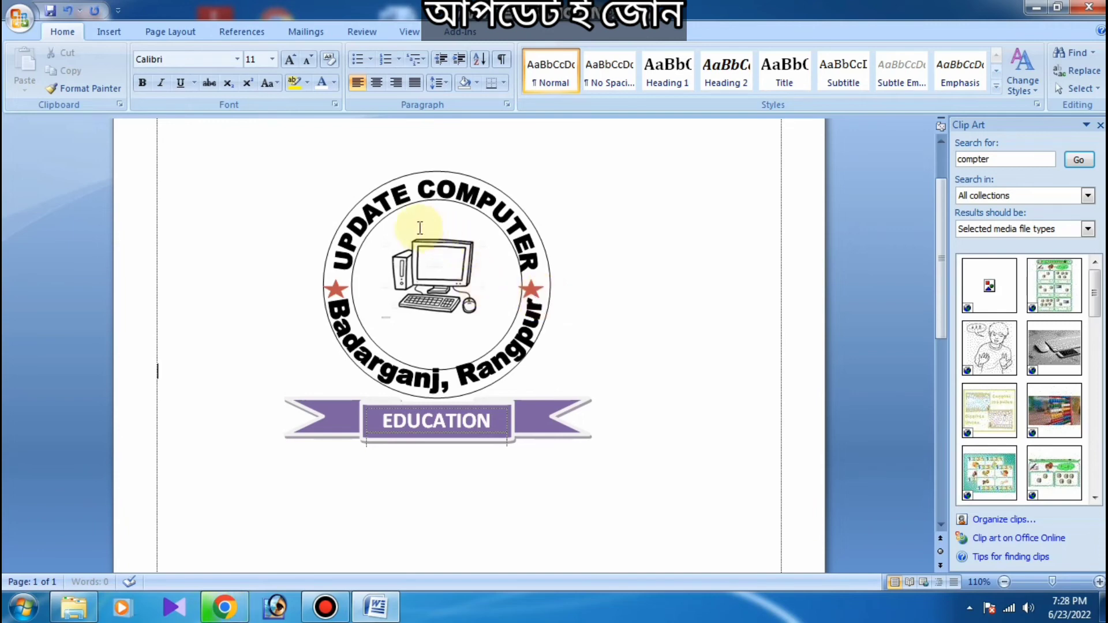
click(387, 204)
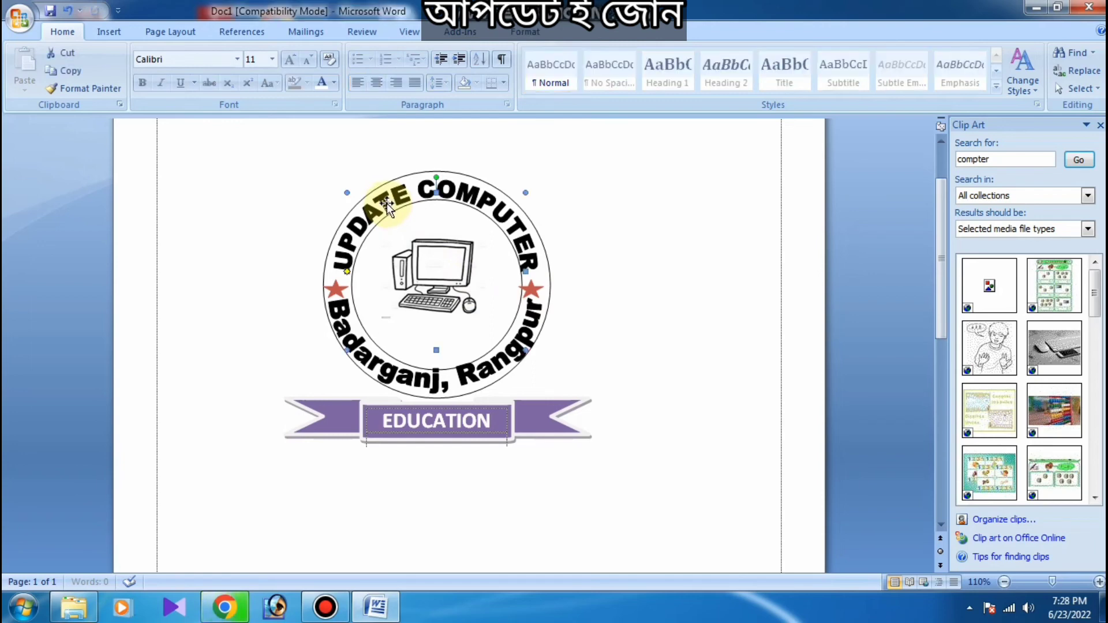
right_click(485, 202)
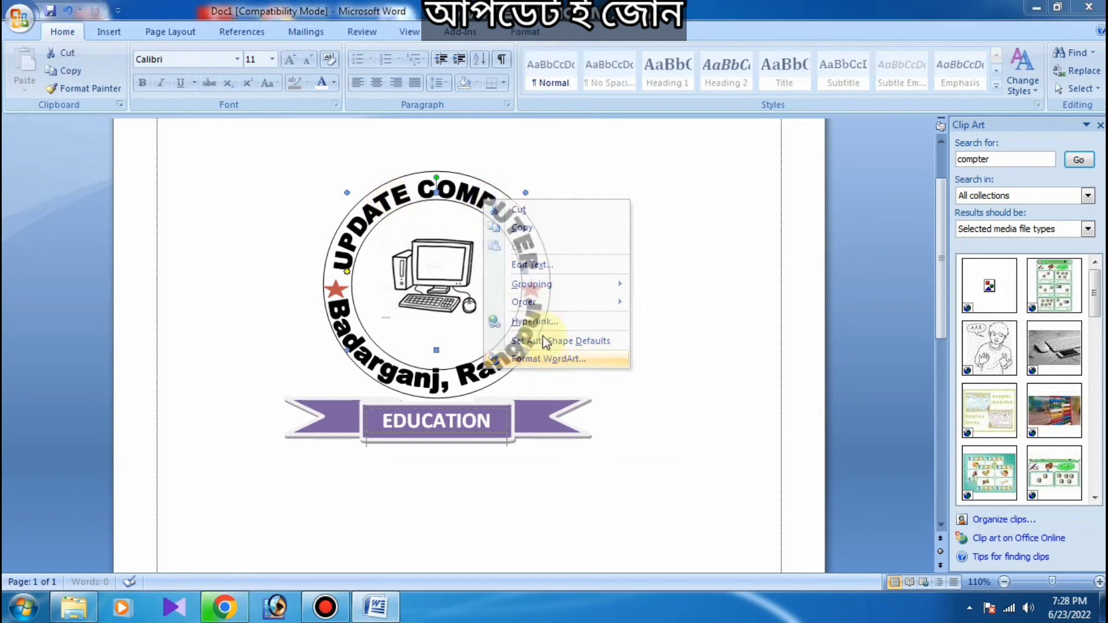
click(548, 358)
click(398, 137)
click(486, 177)
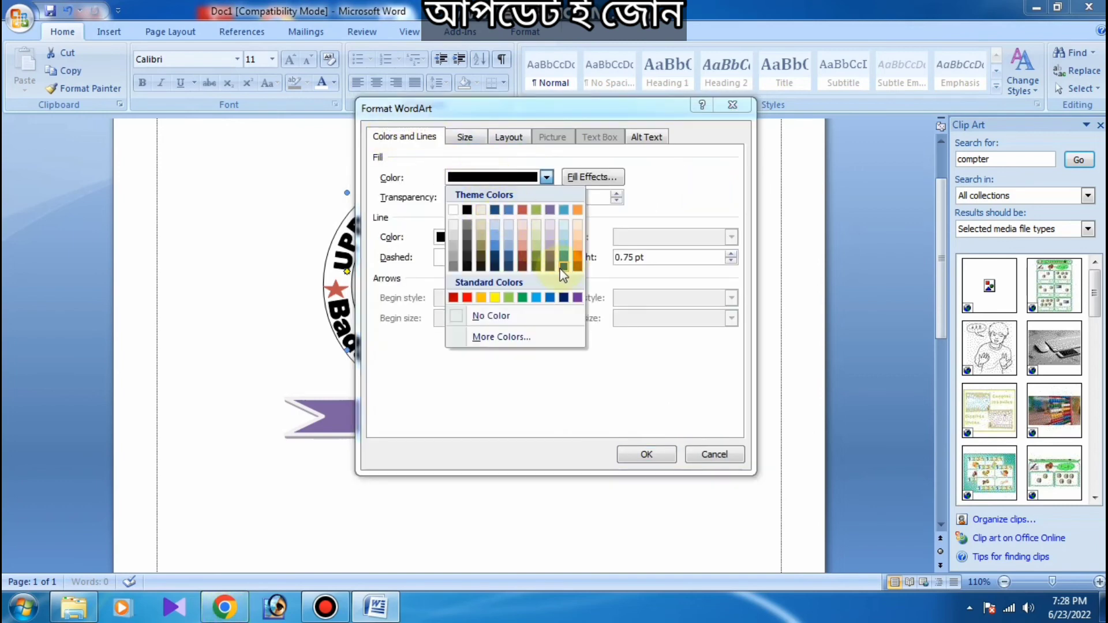
click(524, 297)
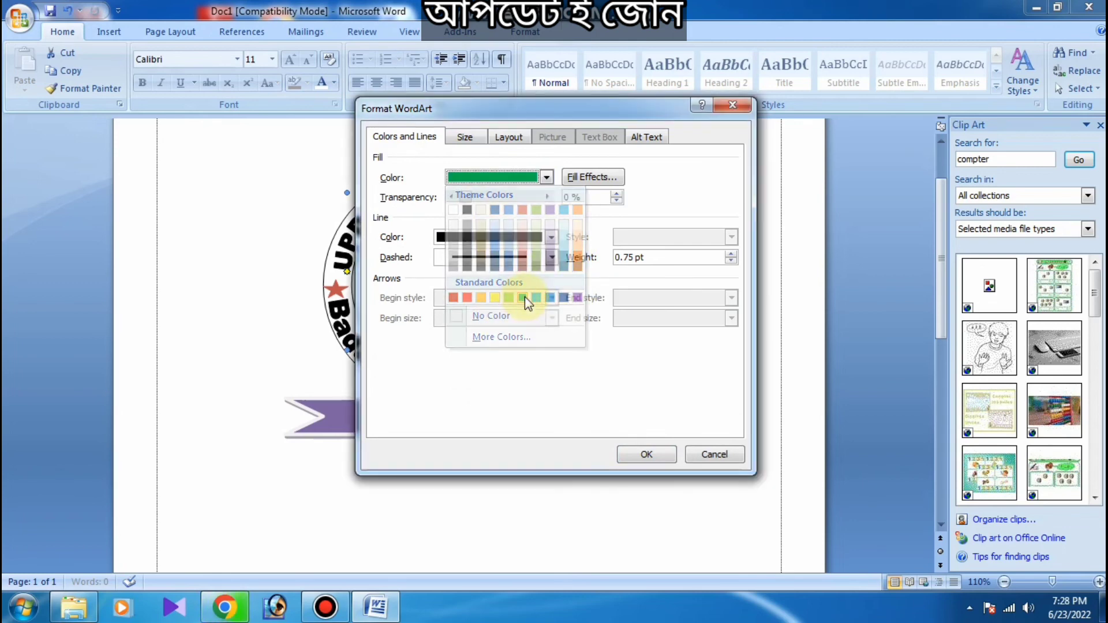
click(645, 454)
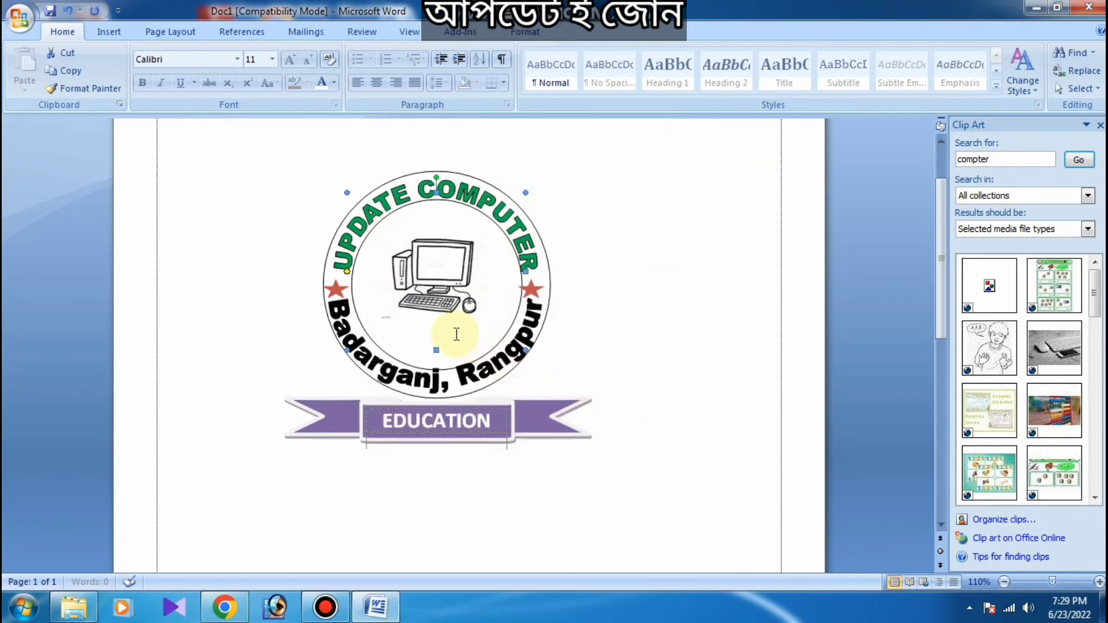
Change the fill color of the curved Badarganj, Rangpur WordArt to the same standard green.
click(479, 372)
right_click(478, 371)
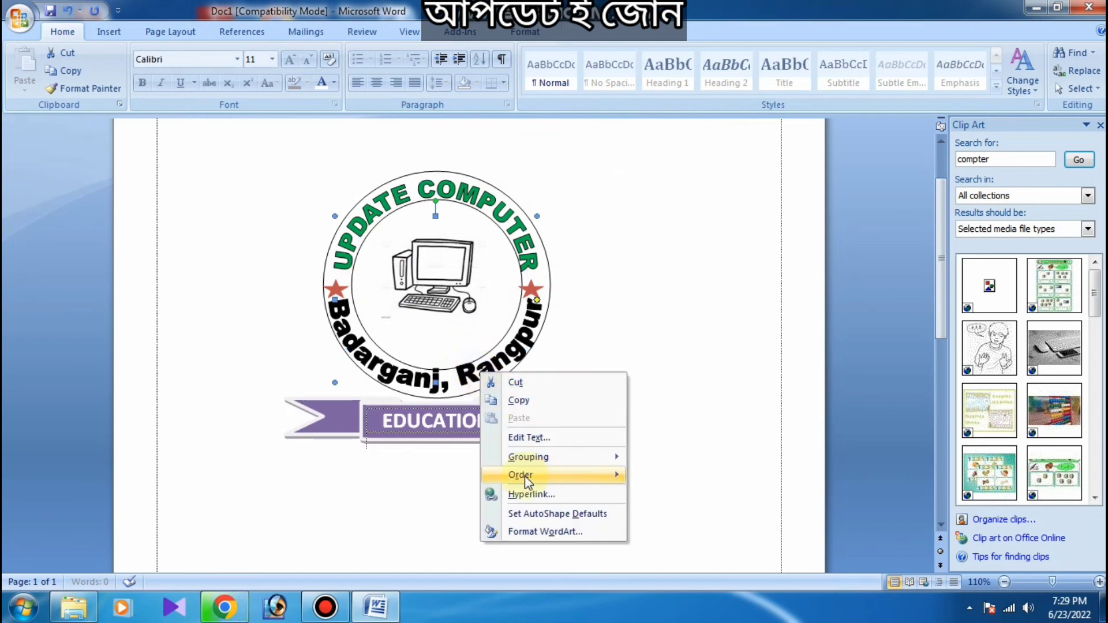
click(496, 530)
click(470, 178)
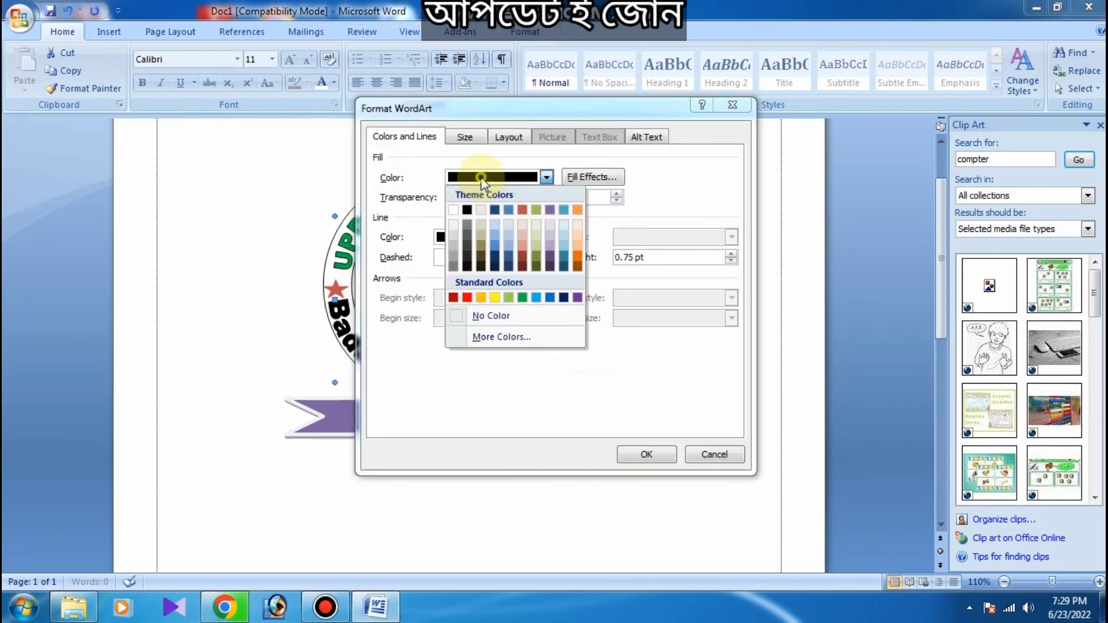
click(524, 297)
click(642, 456)
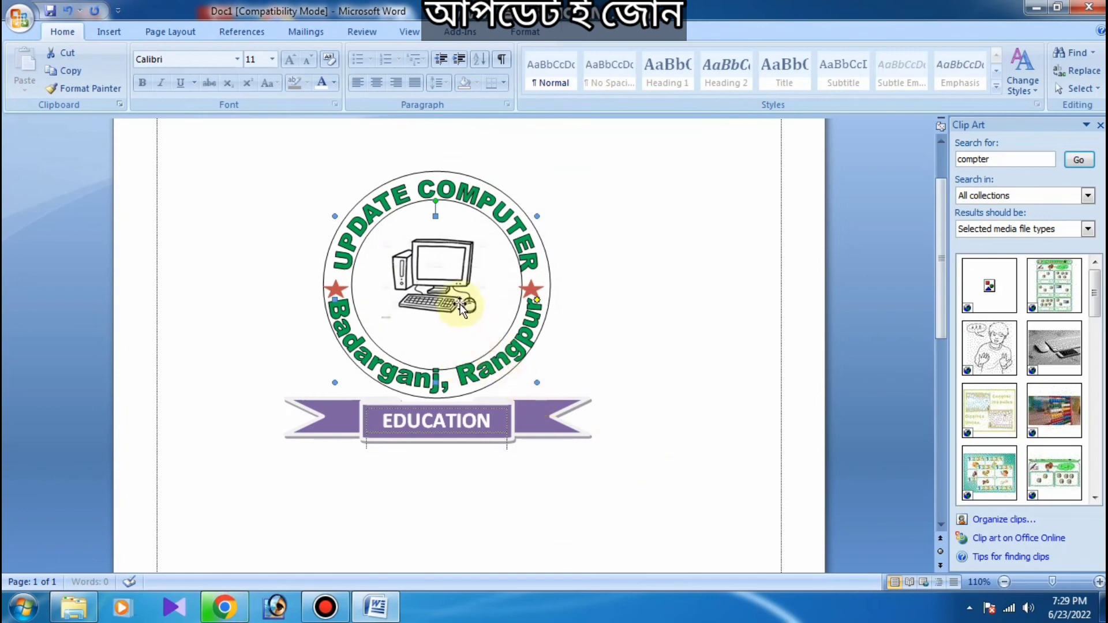
Fill the seal's ring shape behind the curved text with the theme orange and deselect it.
click(412, 172)
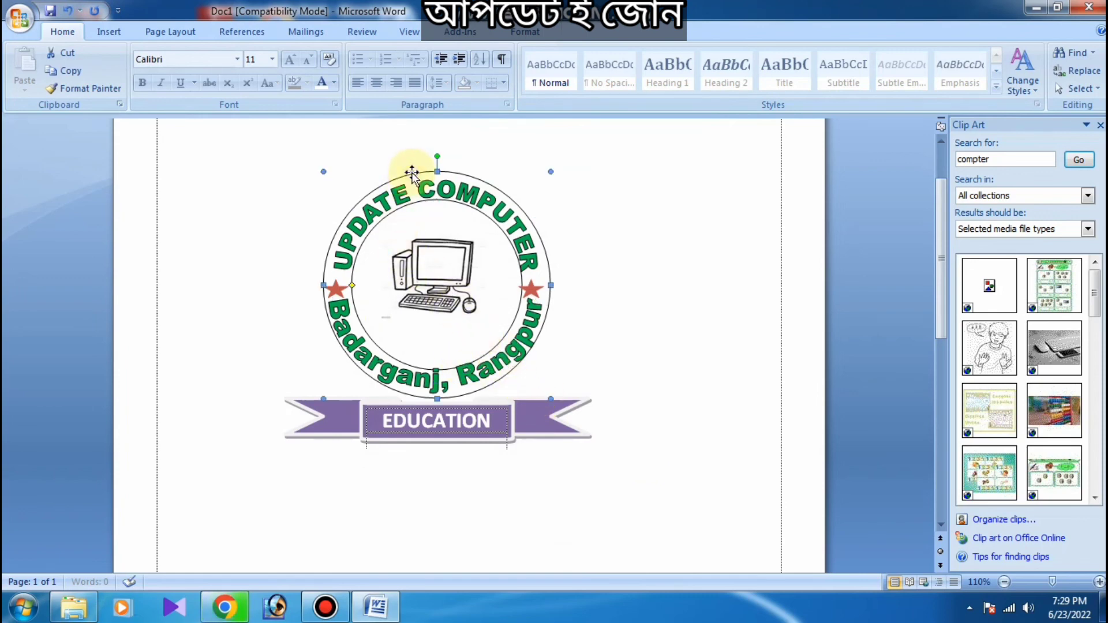
right_click(411, 172)
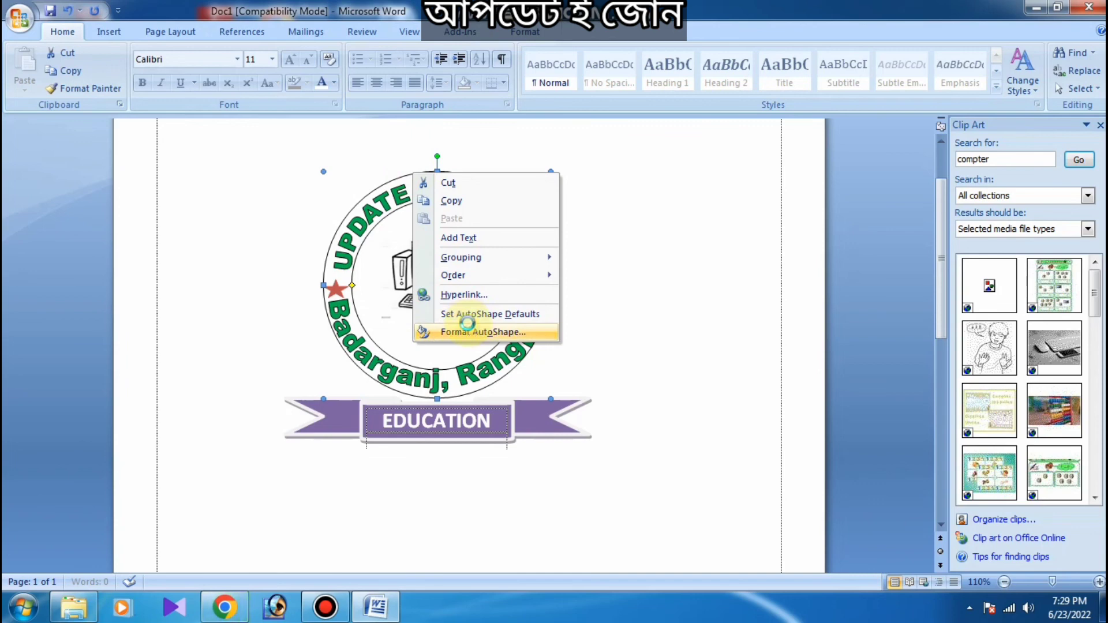
click(467, 326)
click(482, 178)
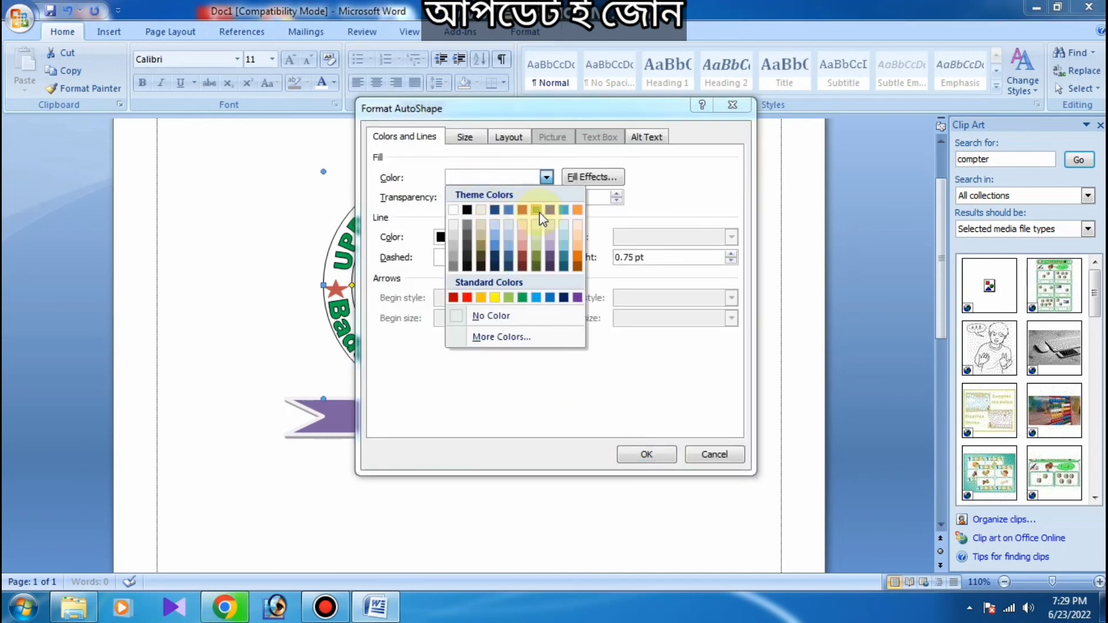
click(578, 211)
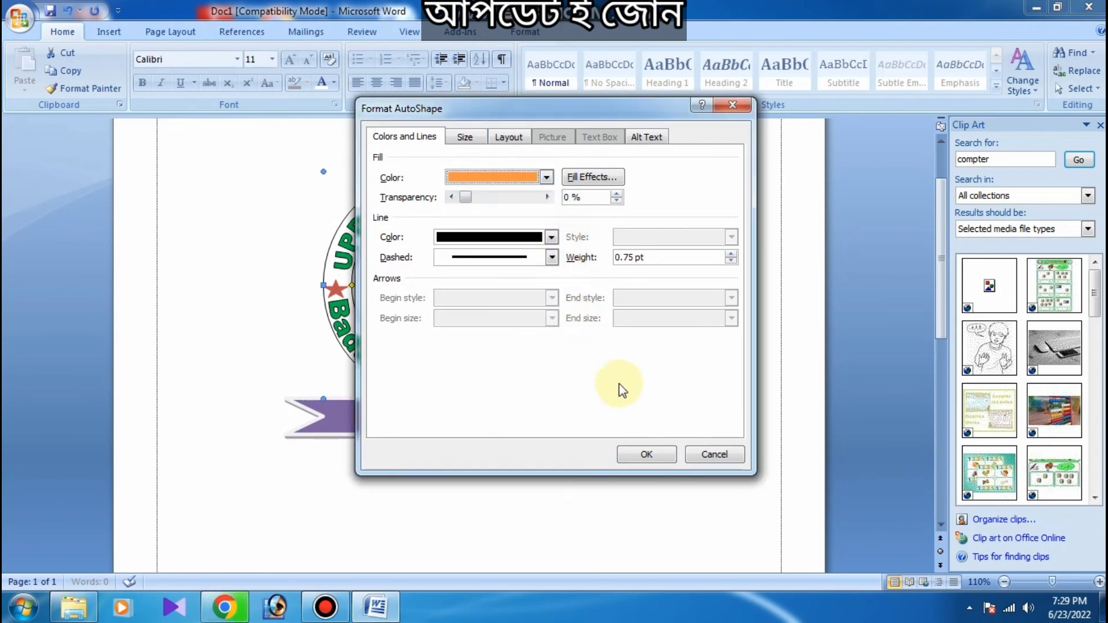
click(645, 454)
click(574, 375)
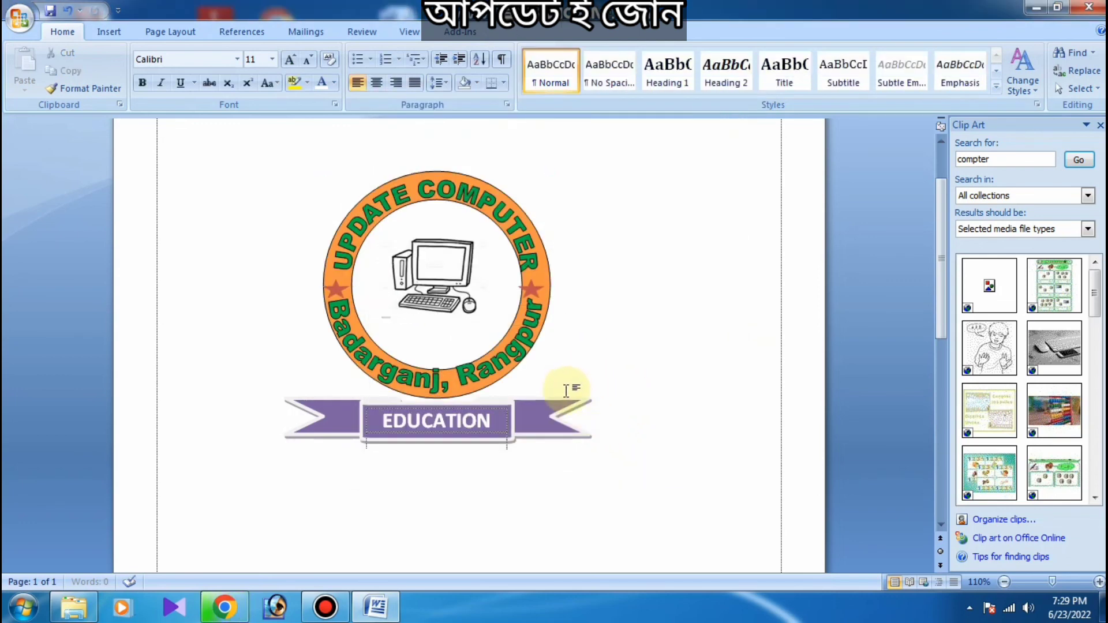